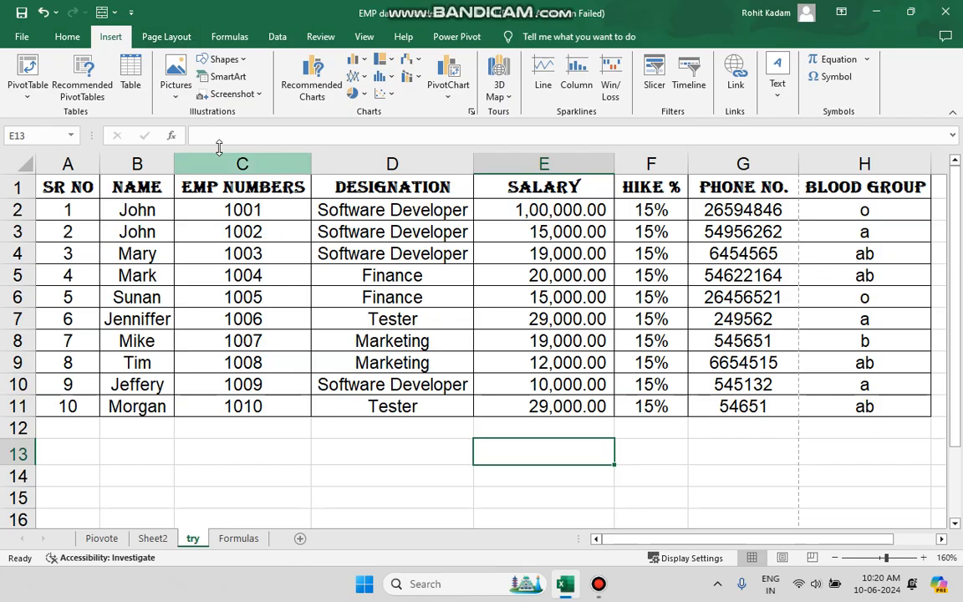
pyautogui.click(176, 36)
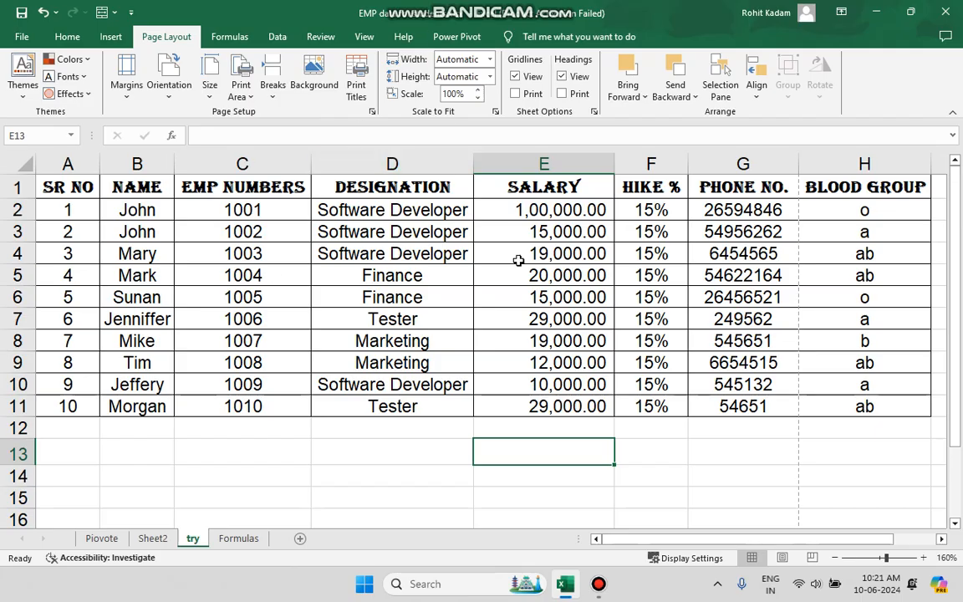
pyautogui.hscroll(6, 450, 205)
pyautogui.hscroll(2, 601, 314)
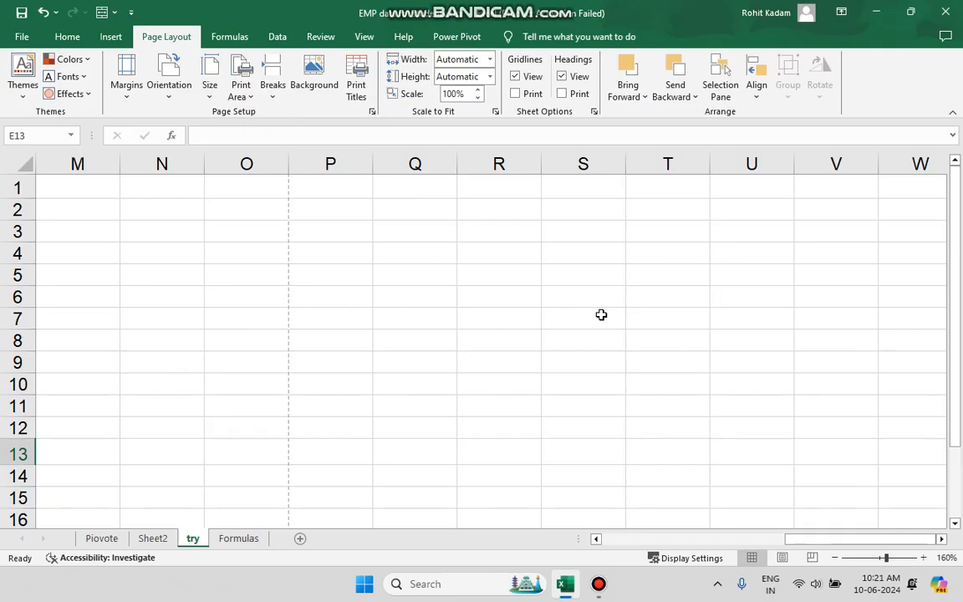
pyautogui.hscroll(-8, 601, 314)
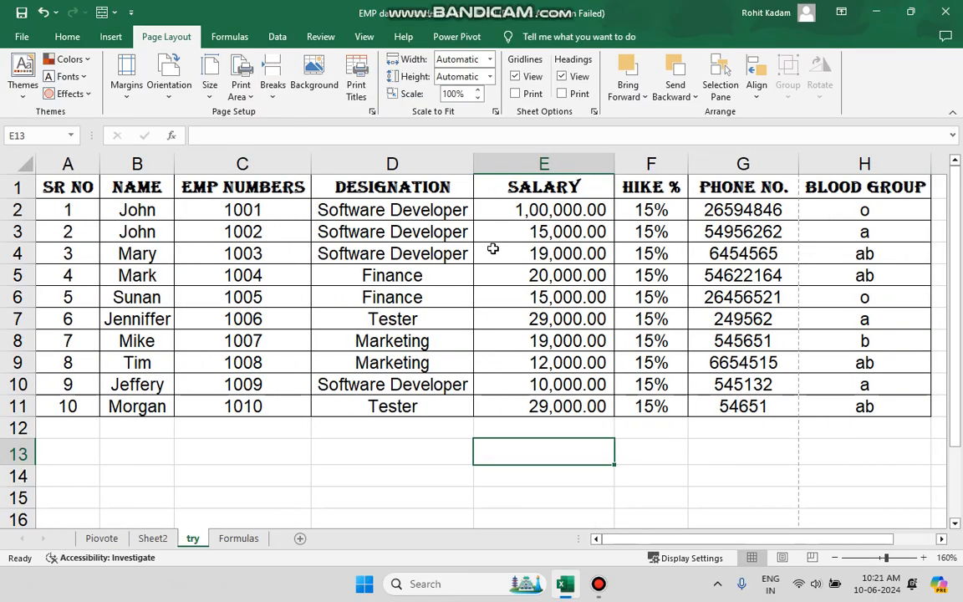
pyautogui.scroll(-20, 94, 397)
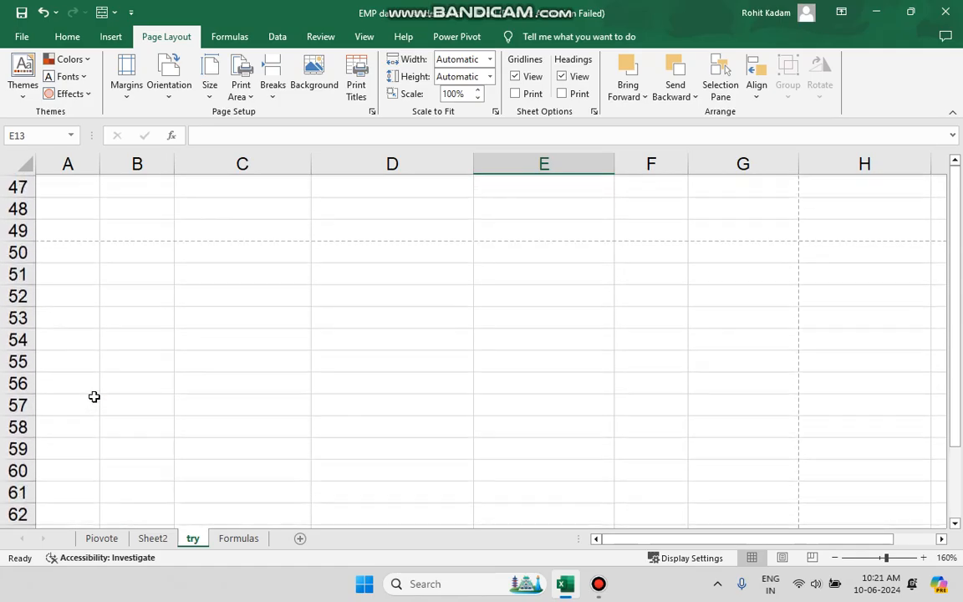
pyautogui.scroll(20, 94, 397)
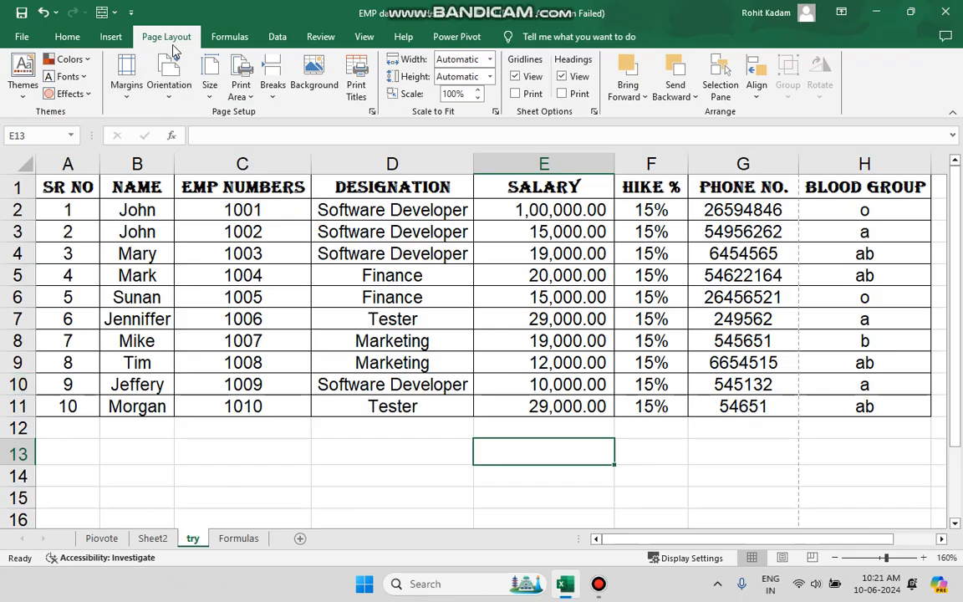
# Open the print preview of the sheet and return to the worksheet
pyautogui.click(23, 37)
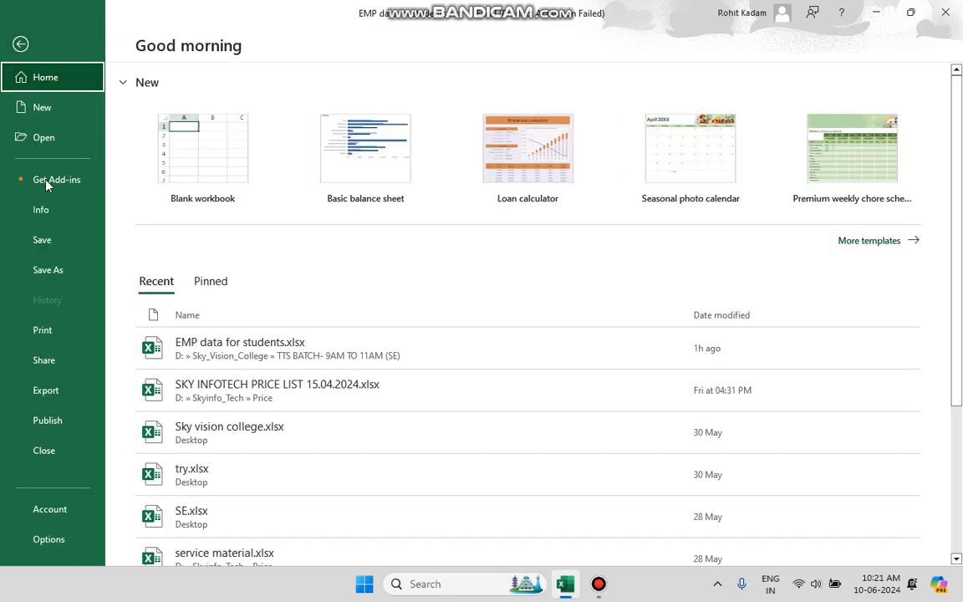
pyautogui.click(44, 333)
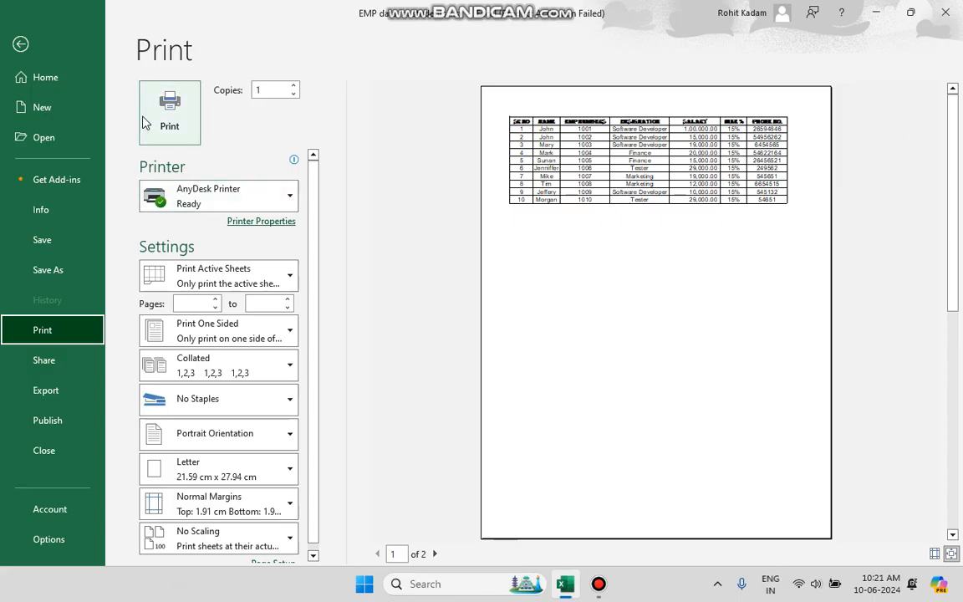
pyautogui.click(21, 42)
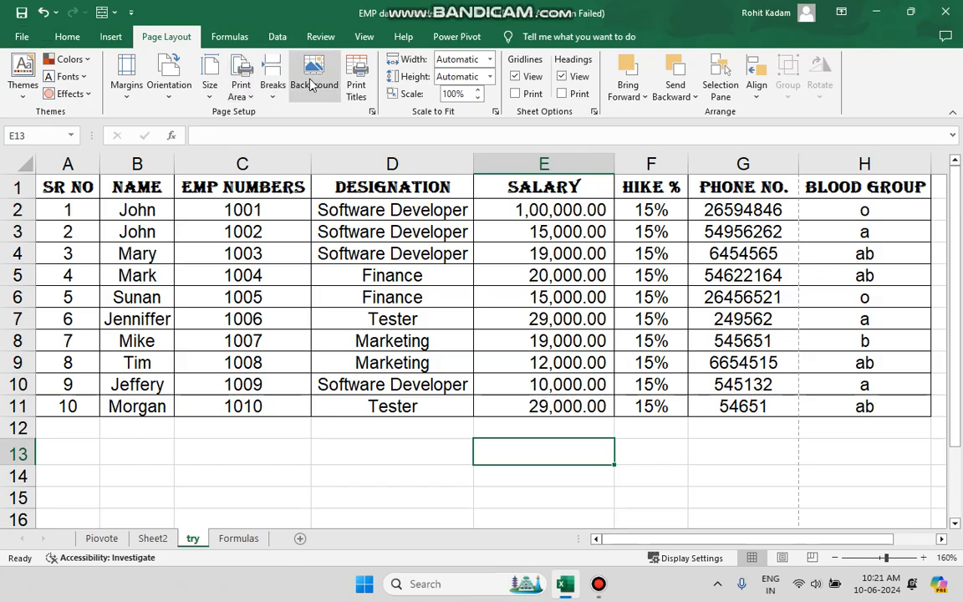
# Convert the employee data range A1:H11 into a table with headers
pyautogui.click(332, 231)
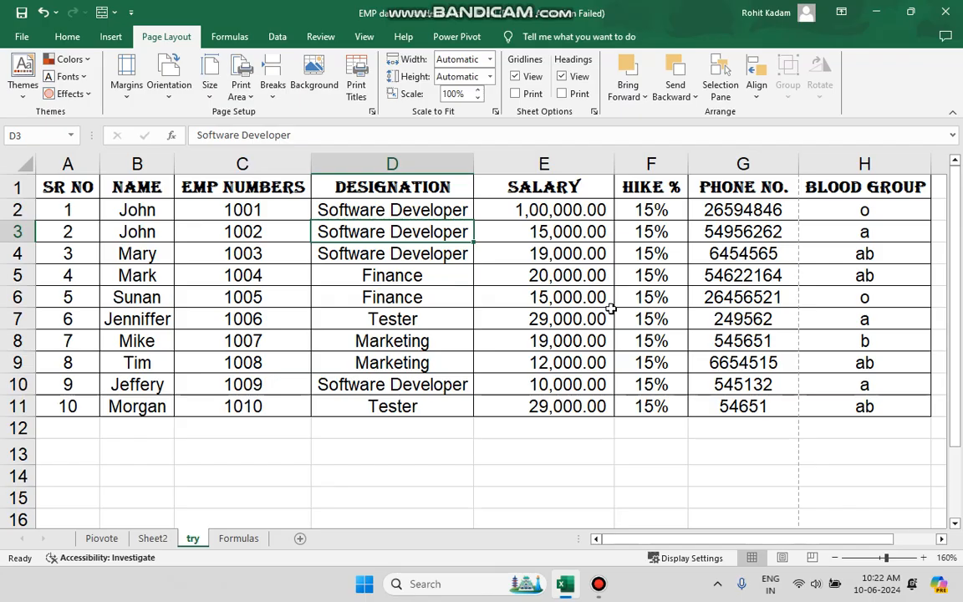
pyautogui.click(864, 405)
pyautogui.moveTo(864, 406)
pyautogui.mouseDown()
pyautogui.moveTo(490, 256)
pyautogui.moveTo(177, 178)
pyautogui.moveTo(38, 182)
pyautogui.mouseUp()
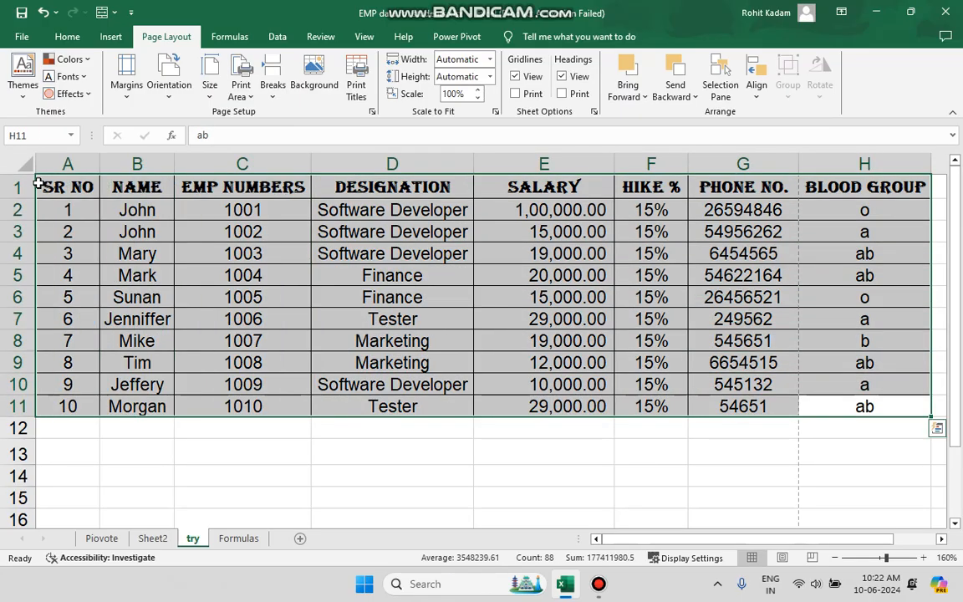
pyautogui.click(75, 37)
pyautogui.click(114, 42)
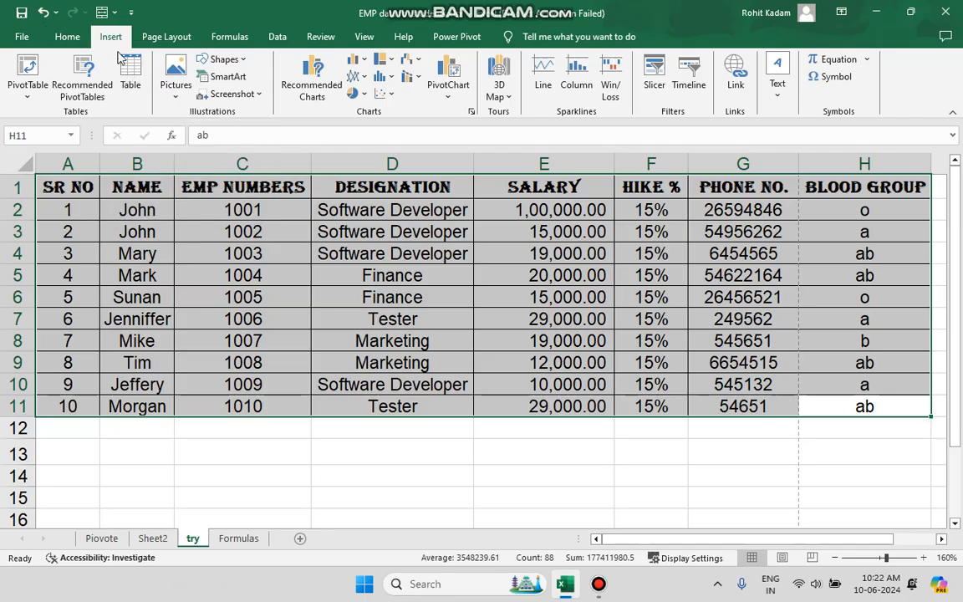
pyautogui.click(130, 75)
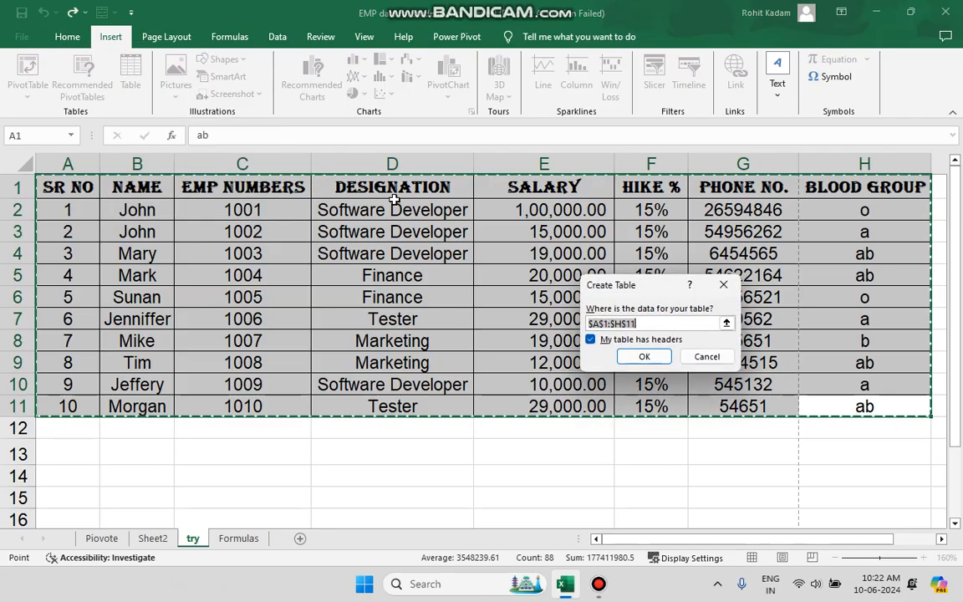
pyautogui.click(643, 357)
# Apply the Orange Red theme colors to the workbook
pyautogui.scroll(-1, 520, 363)
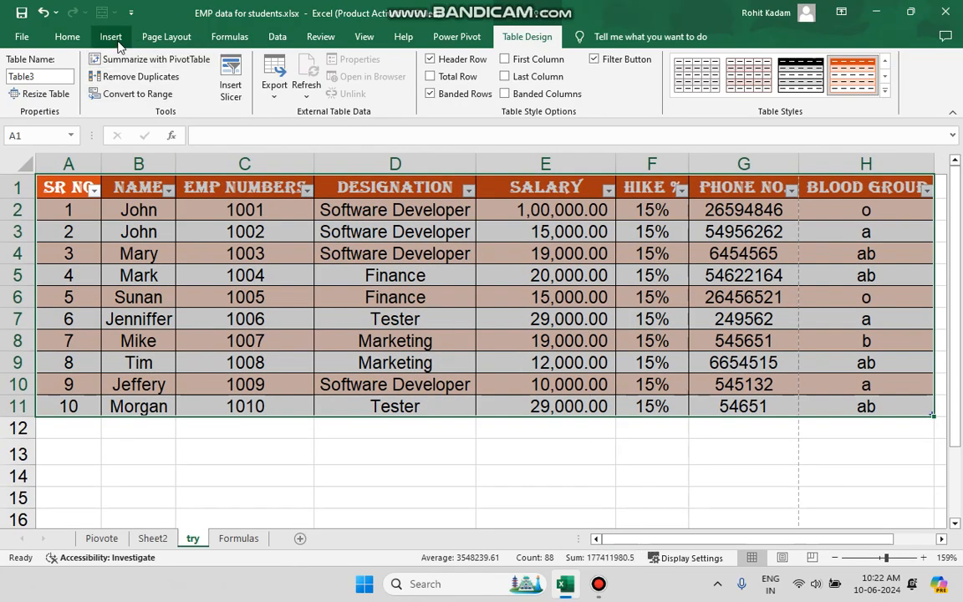
pyautogui.click(163, 37)
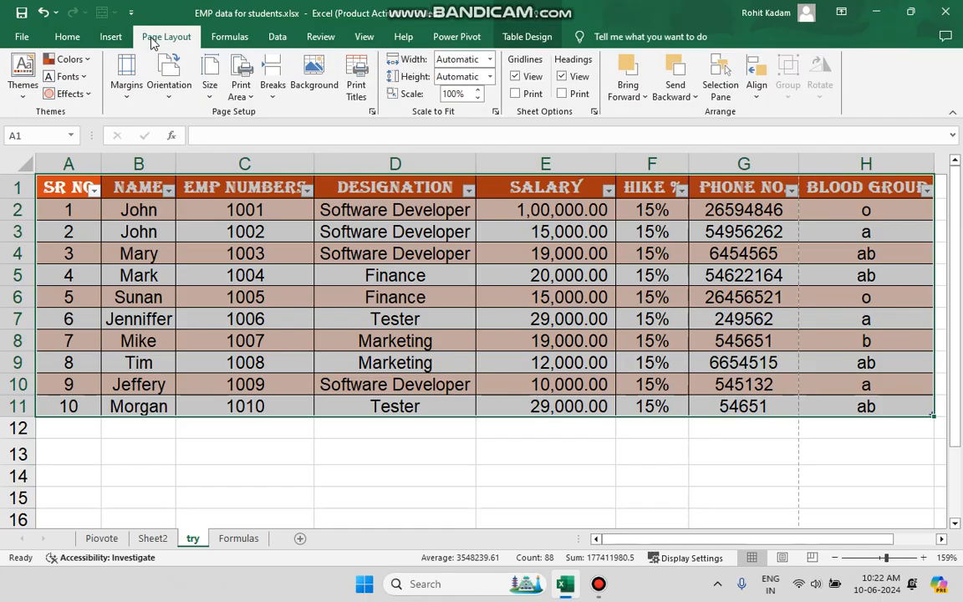
pyautogui.click(23, 94)
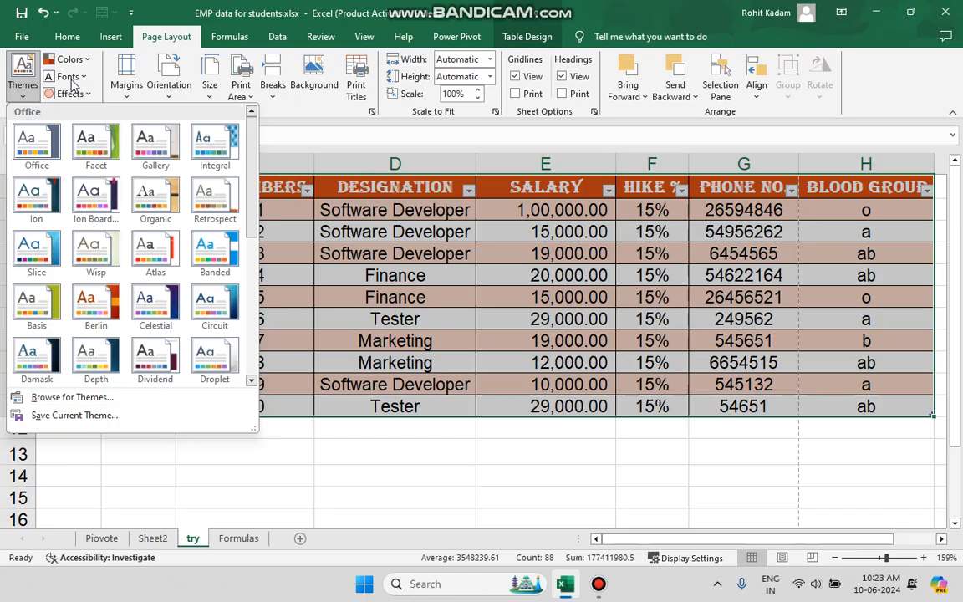
pyautogui.click(69, 60)
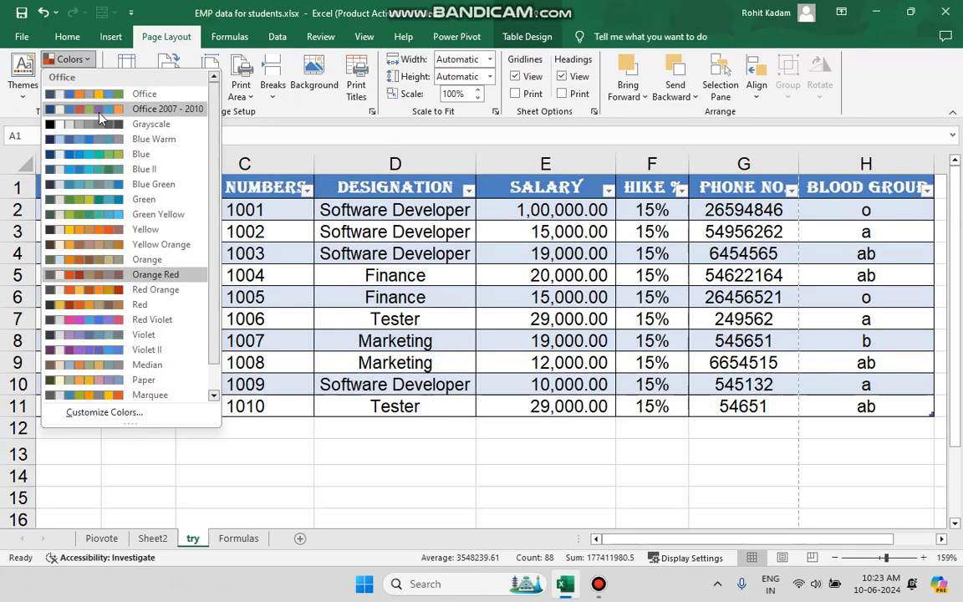
pyautogui.click(107, 274)
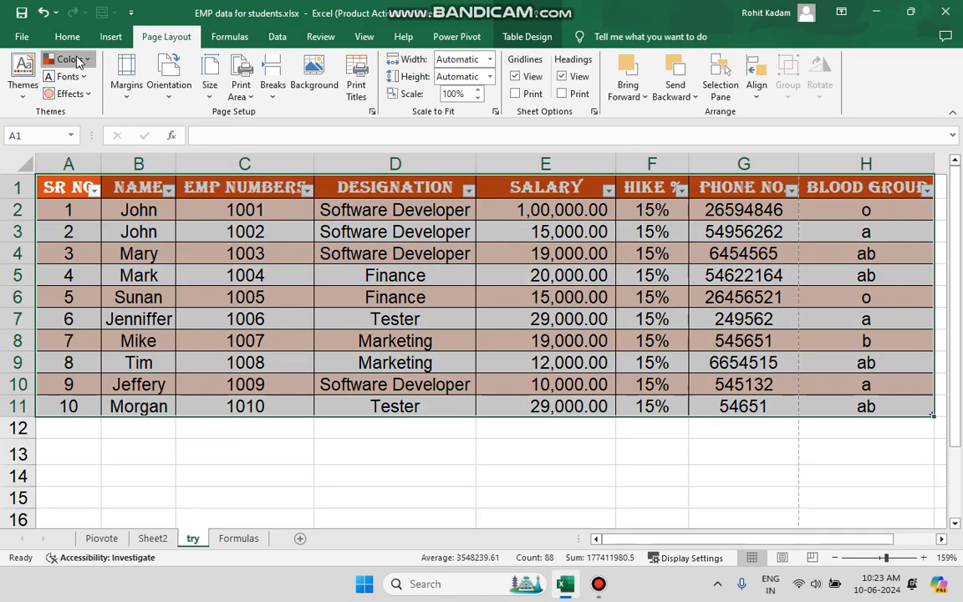
# Browse the theme fonts and apply the Subtle Solids theme effects
pyautogui.click(67, 76)
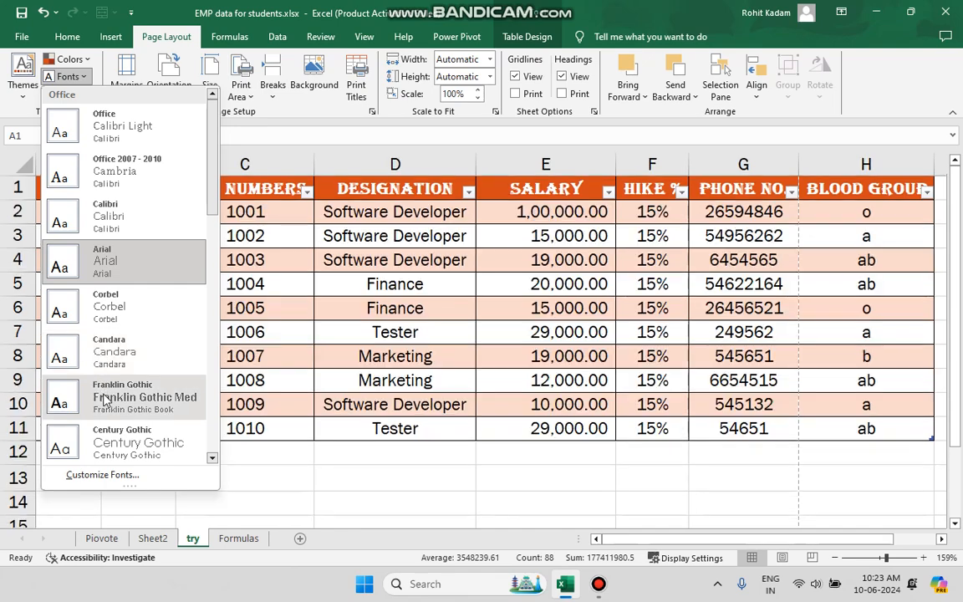
pyautogui.click(69, 78)
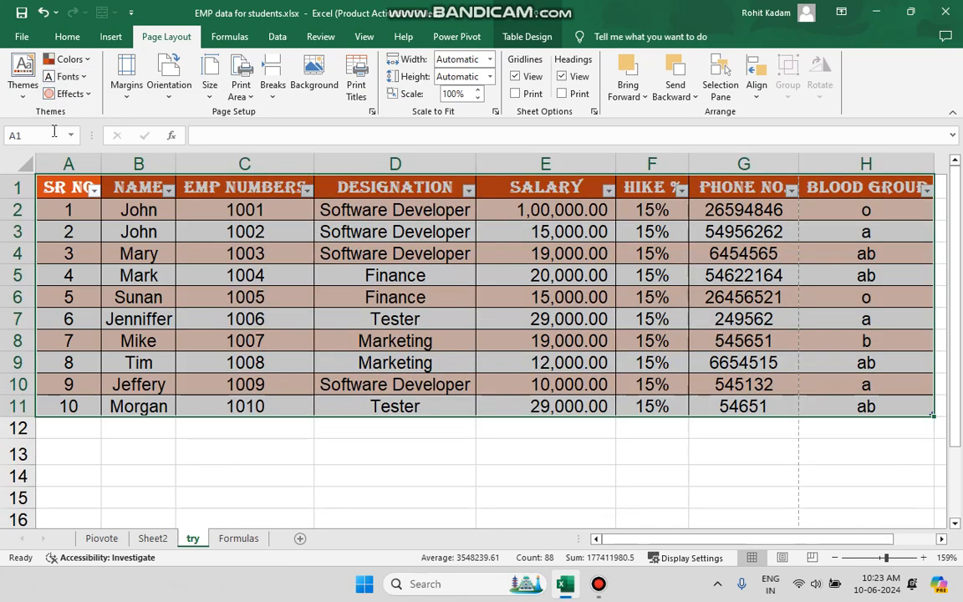
pyautogui.click(72, 92)
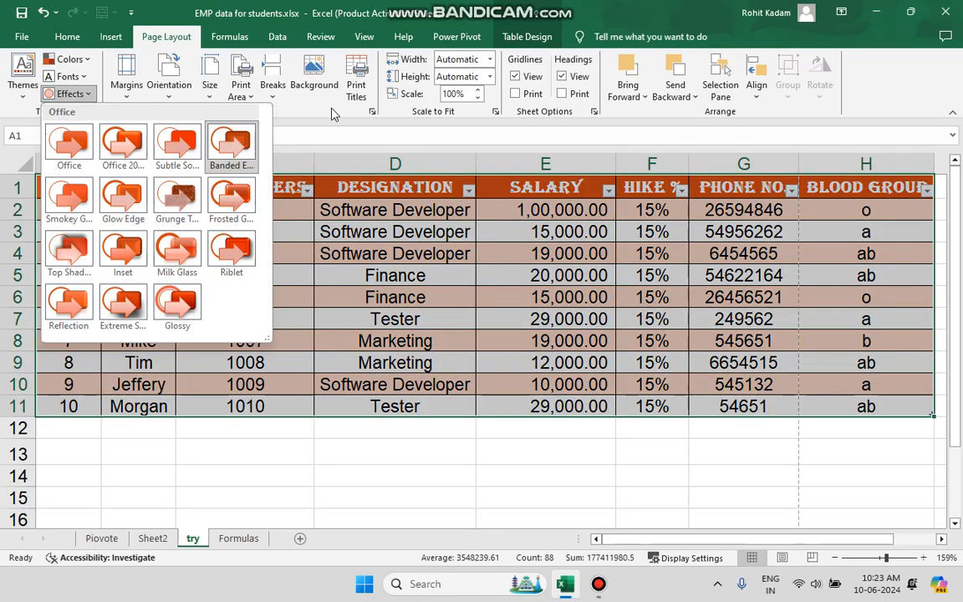
pyautogui.click(222, 144)
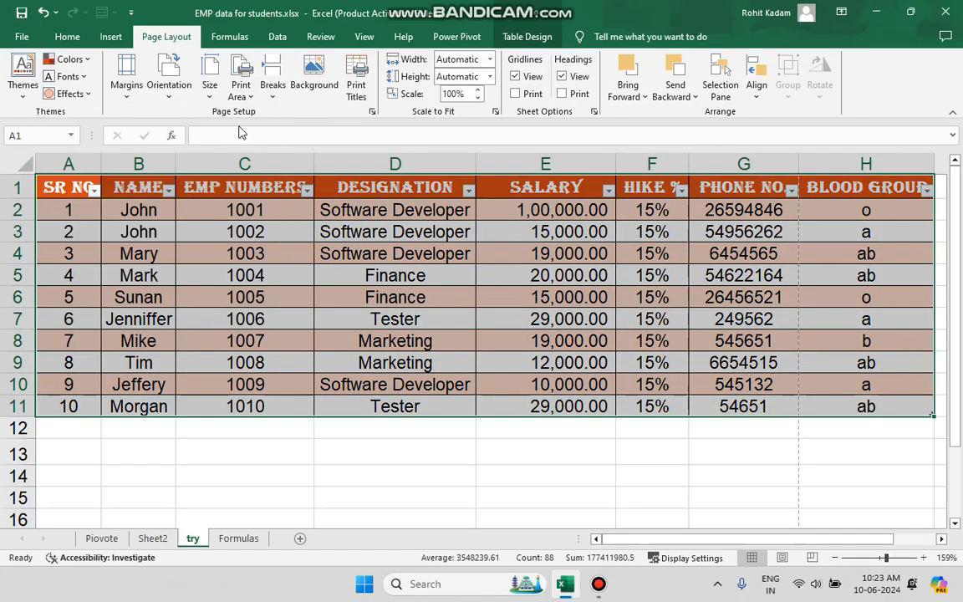
# Undo the last two changes to remove the table and theme formatting
pyautogui.click(45, 13)
pyautogui.click(45, 13)
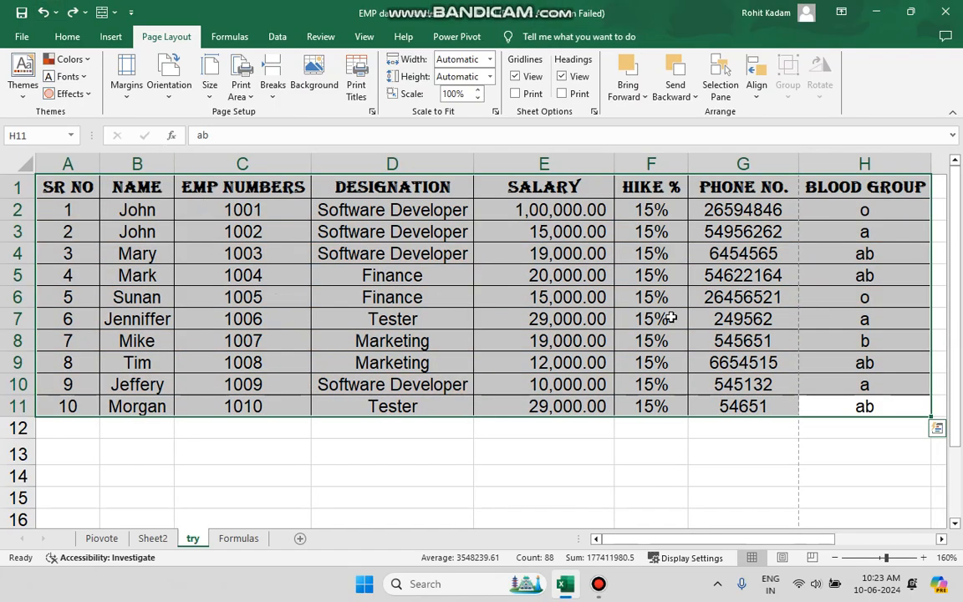
pyautogui.click(665, 316)
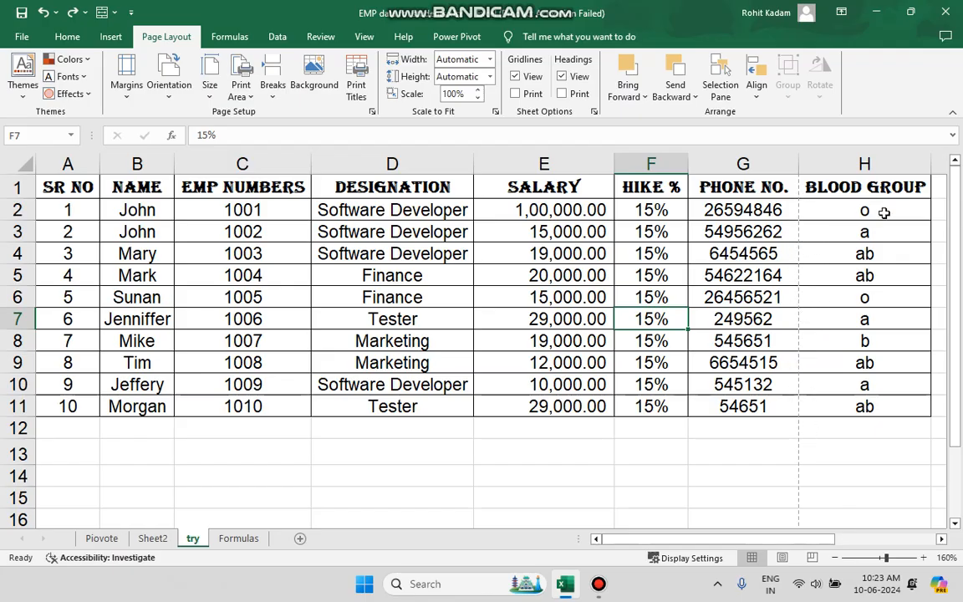
# Preview the print layout, including the second page, then return to the sheet
pyautogui.click(24, 36)
pyautogui.click(58, 329)
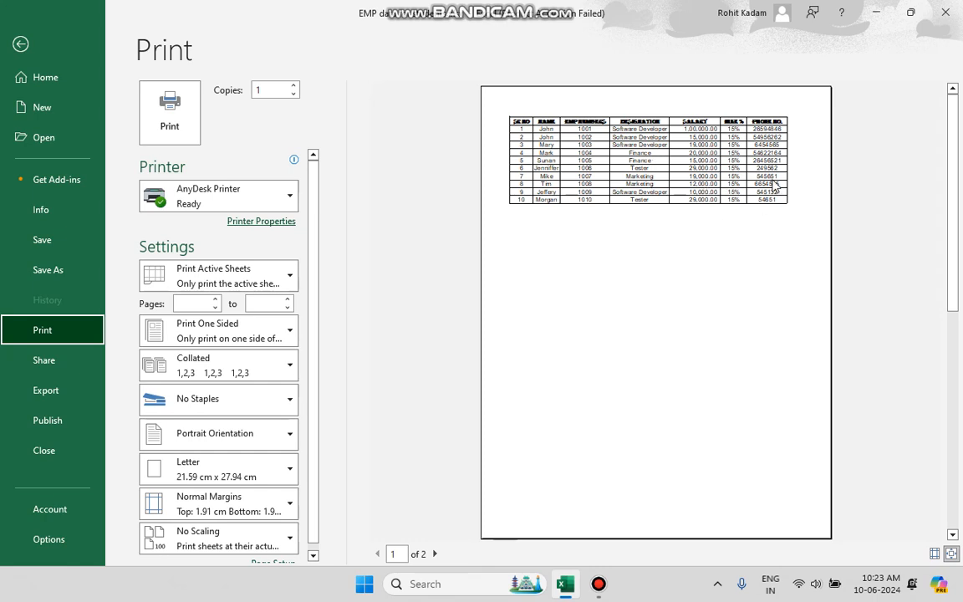
pyautogui.click(436, 554)
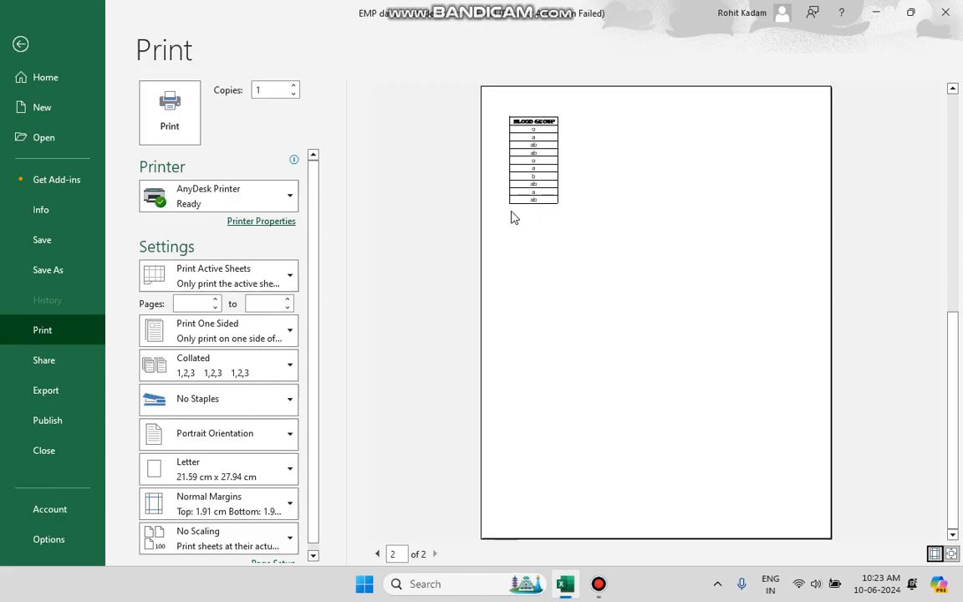
pyautogui.click(21, 44)
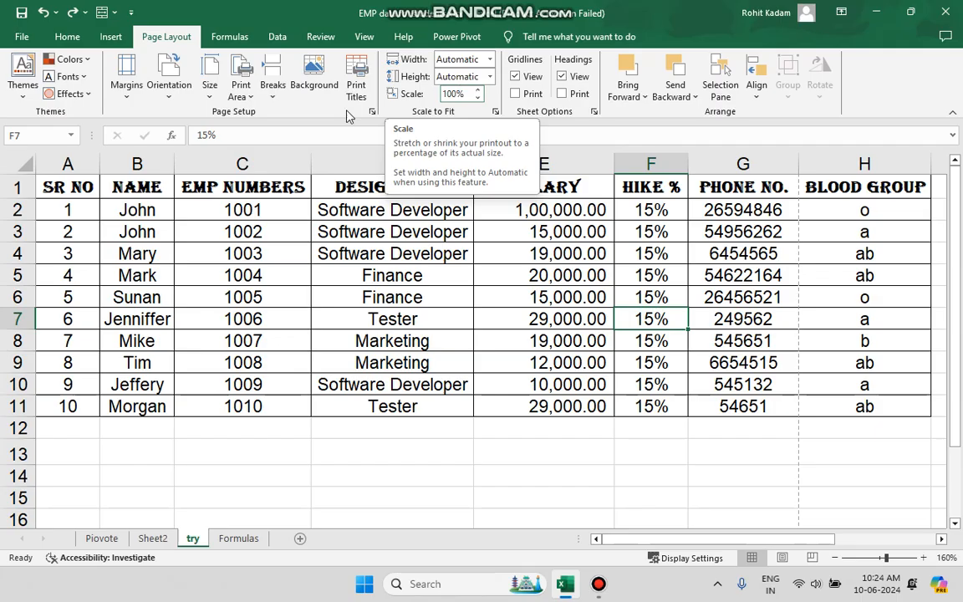
# Review the margin presets and the print preview once more
pyautogui.click(127, 91)
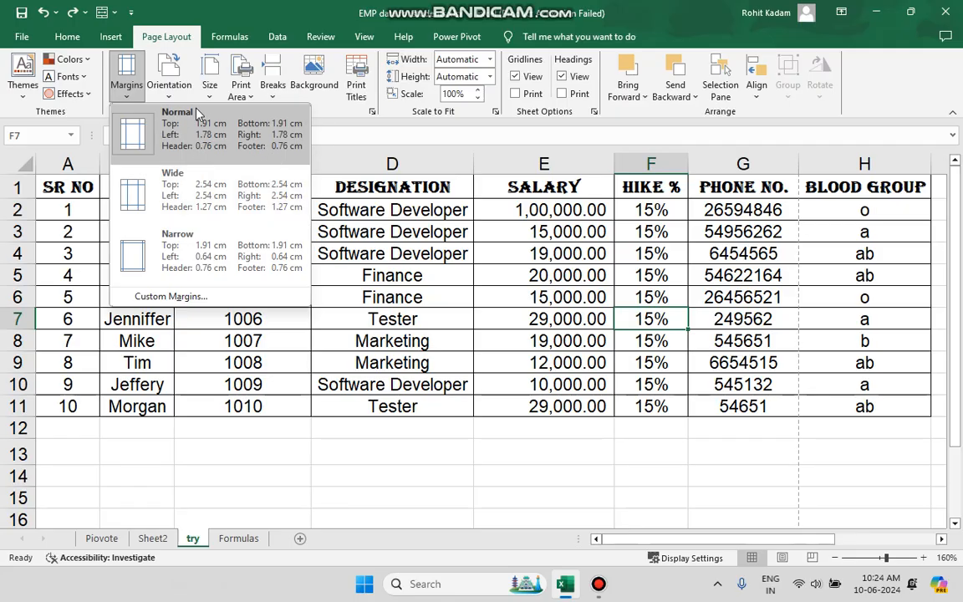
pyautogui.click(9, 35)
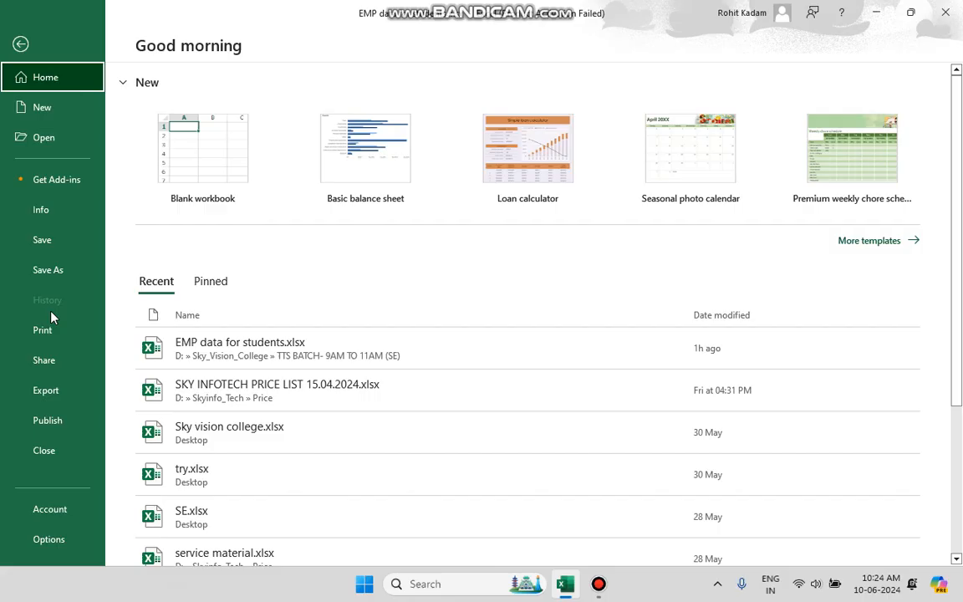
pyautogui.click(44, 329)
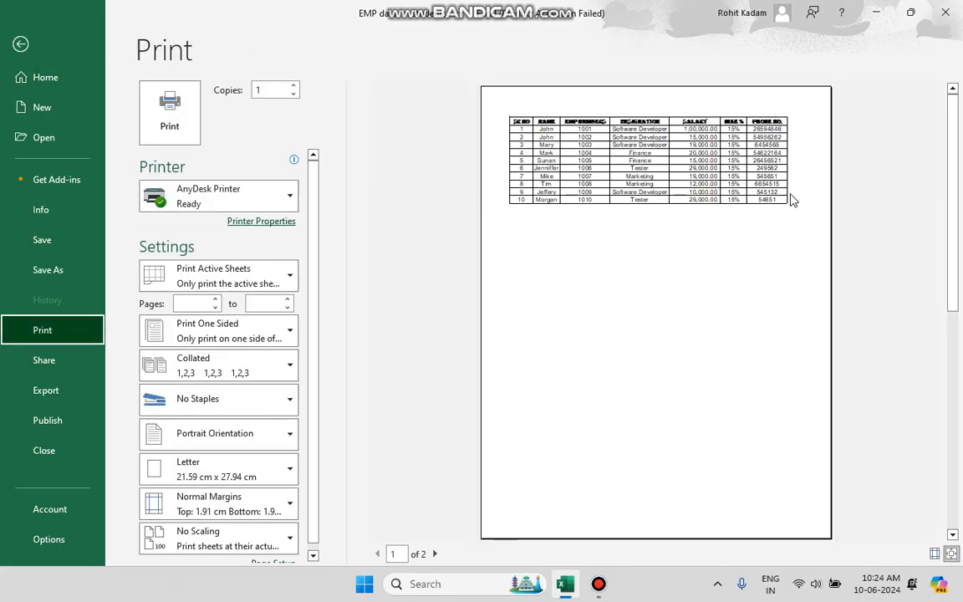
pyautogui.click(20, 44)
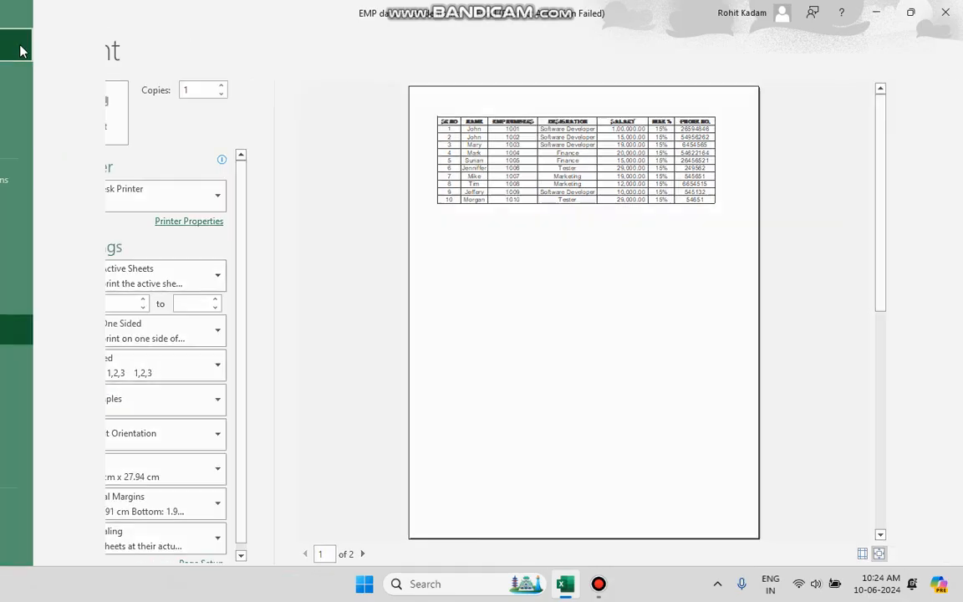
# Set the page margins to Narrow and check the result in print preview
pyautogui.click(127, 84)
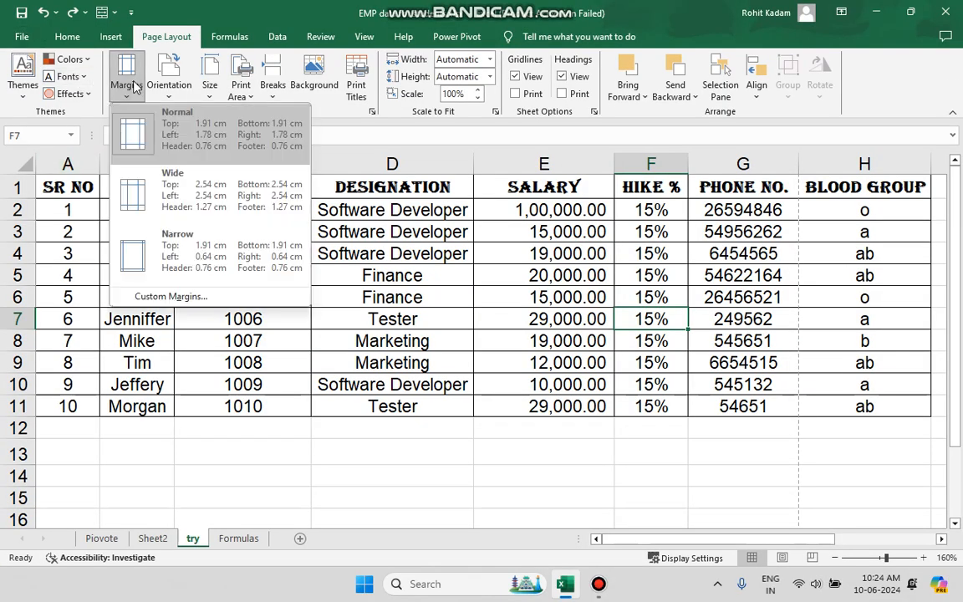
pyautogui.click(186, 253)
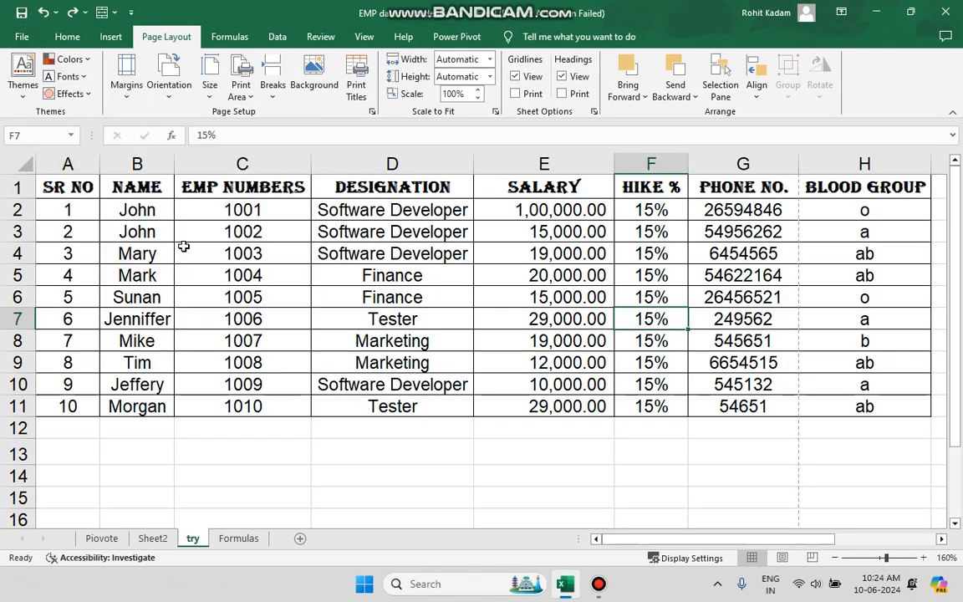
pyautogui.click(22, 36)
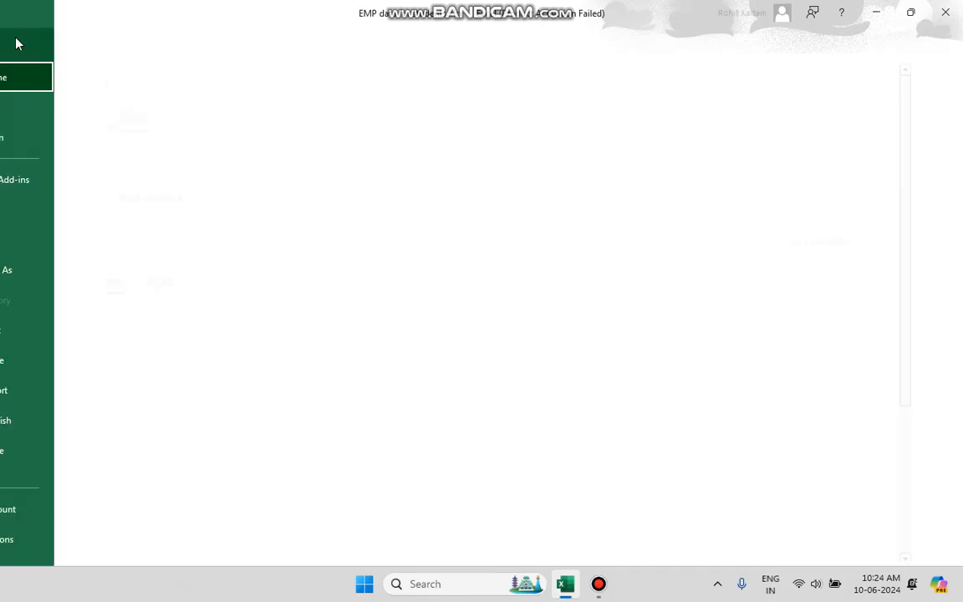
pyautogui.click(50, 329)
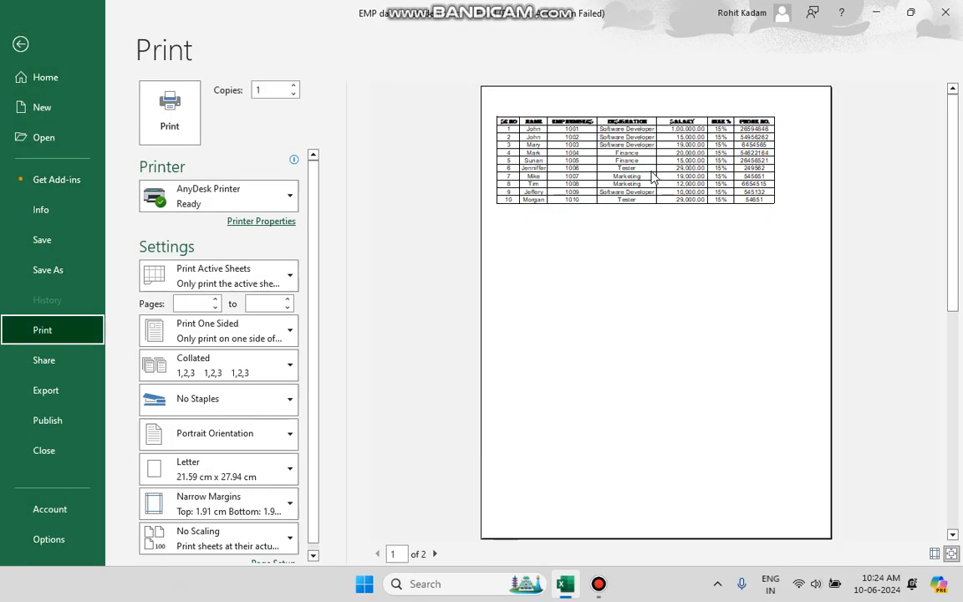
pyautogui.click(21, 44)
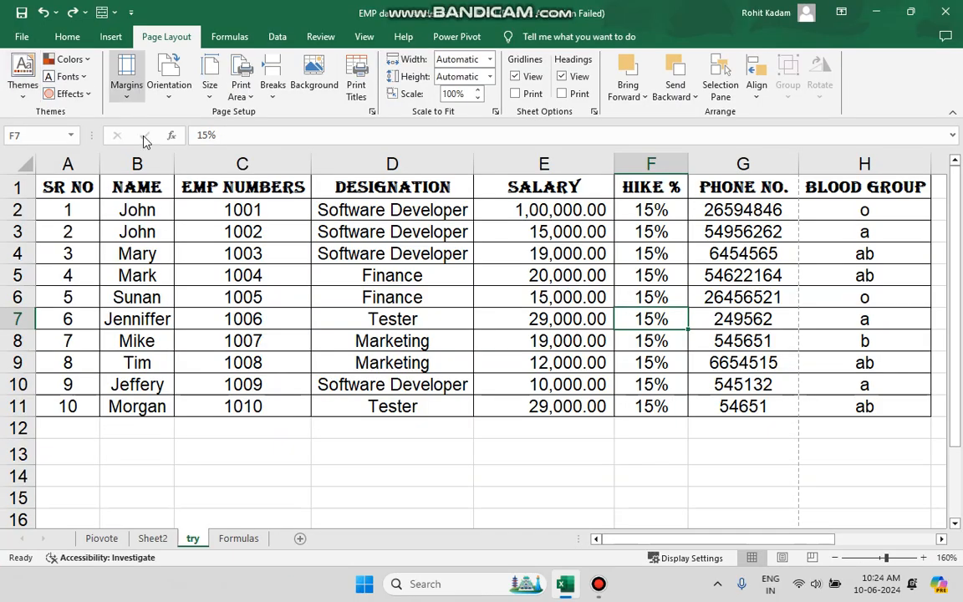
# Select the whole employee table and apply the Narrow margin preset
pyautogui.moveTo(837, 409); pyautogui.dragTo(52, 185)
pyautogui.click(141, 70)
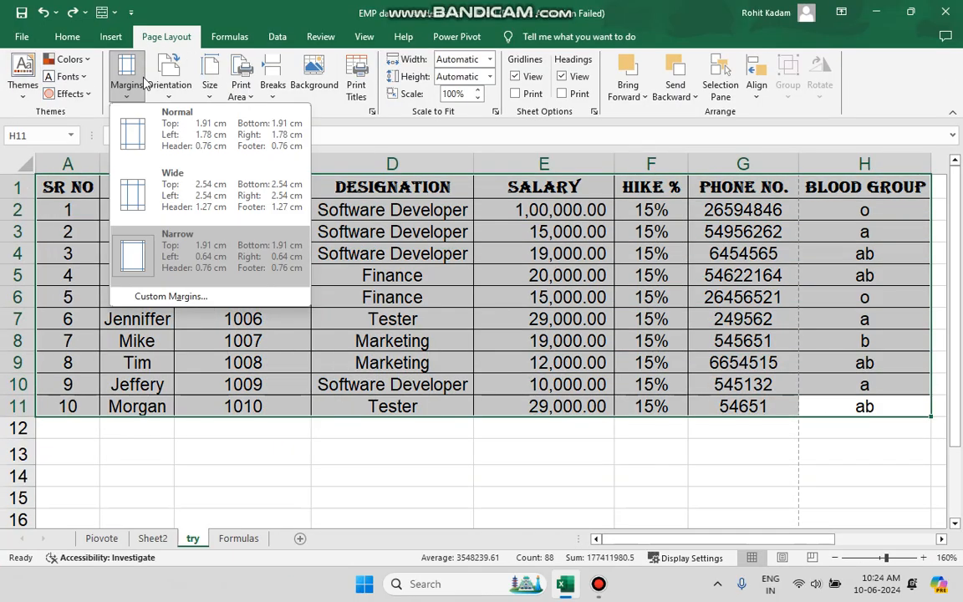
pyautogui.click(164, 238)
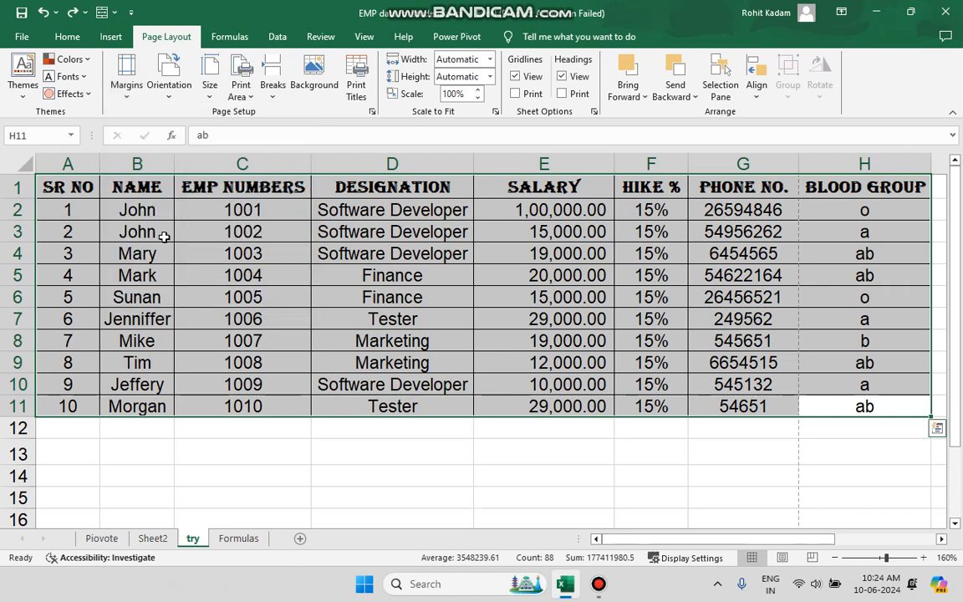
# Apply the Wide margin preset and switch the sheet to Page Layout view
pyautogui.click(124, 76)
pyautogui.click(163, 210)
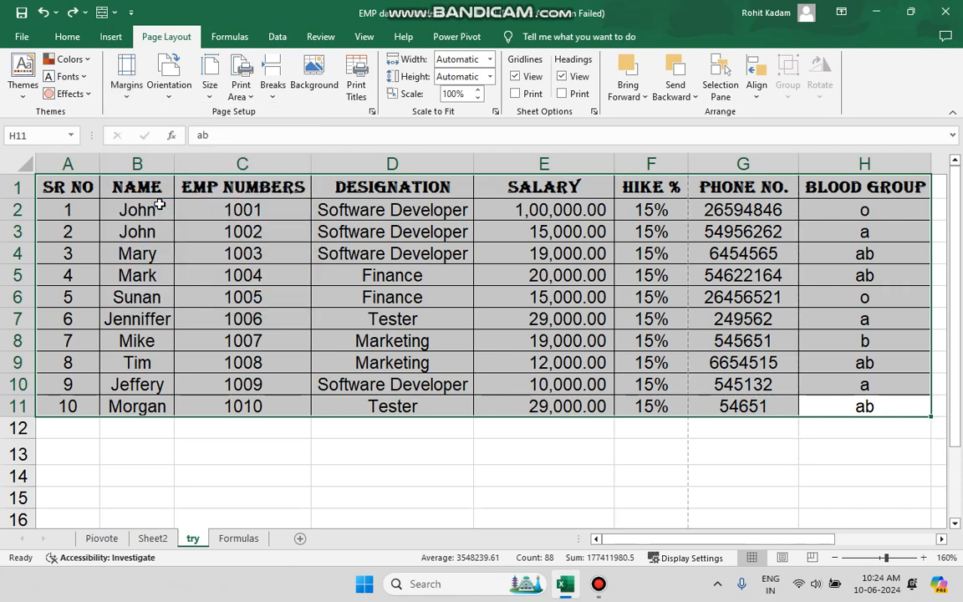
pyautogui.click(783, 558)
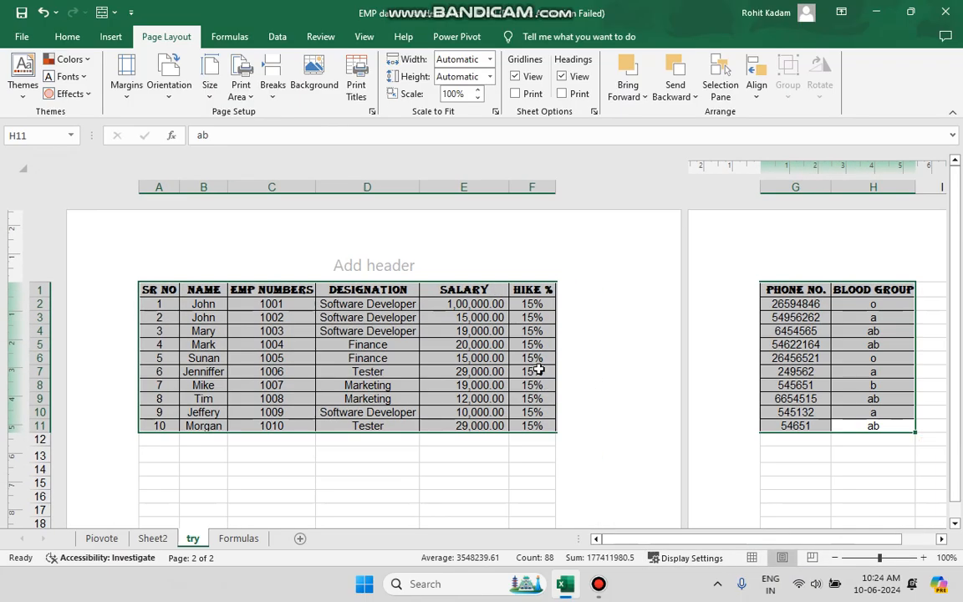
# Compare the Normal and Wide margin presets in Page Layout view, finishing with Narrow margins
pyautogui.click(125, 84)
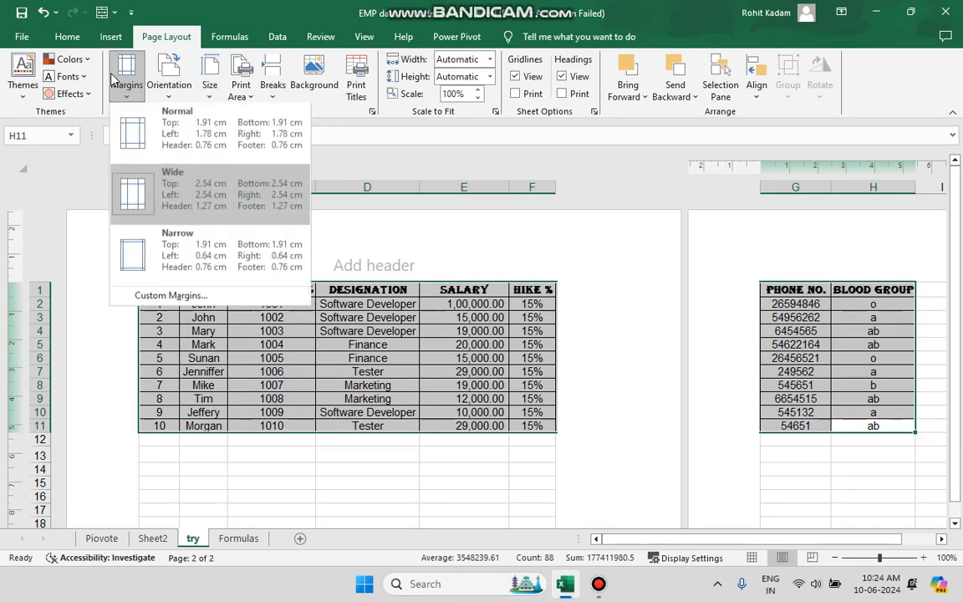
pyautogui.click(151, 128)
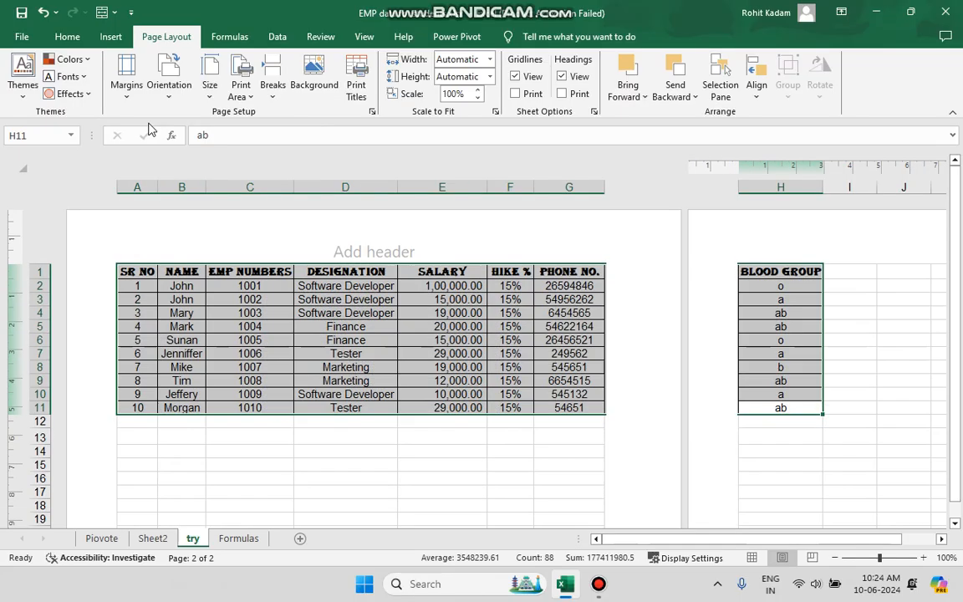
pyautogui.click(126, 80)
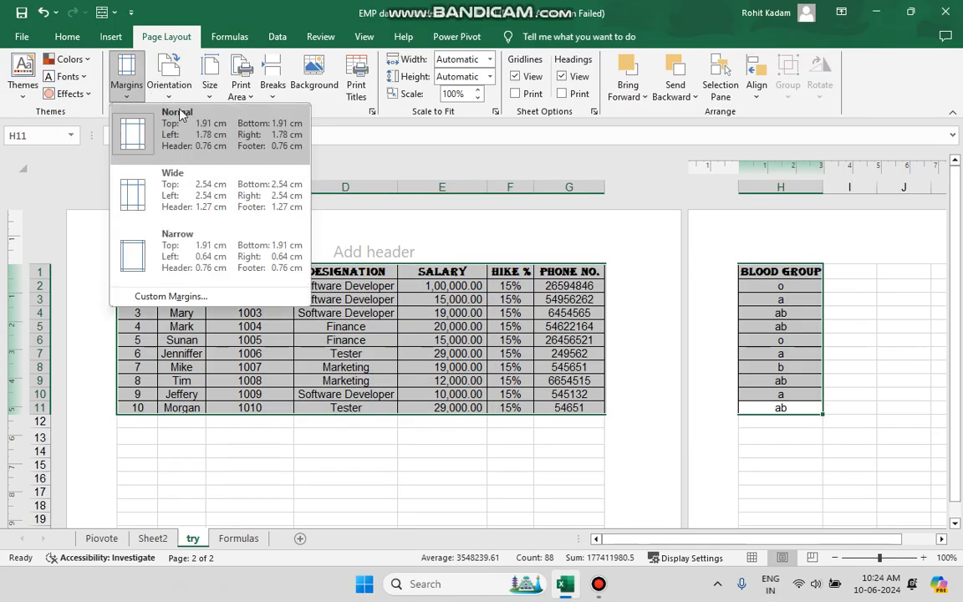
pyautogui.click(173, 185)
pyautogui.click(135, 95)
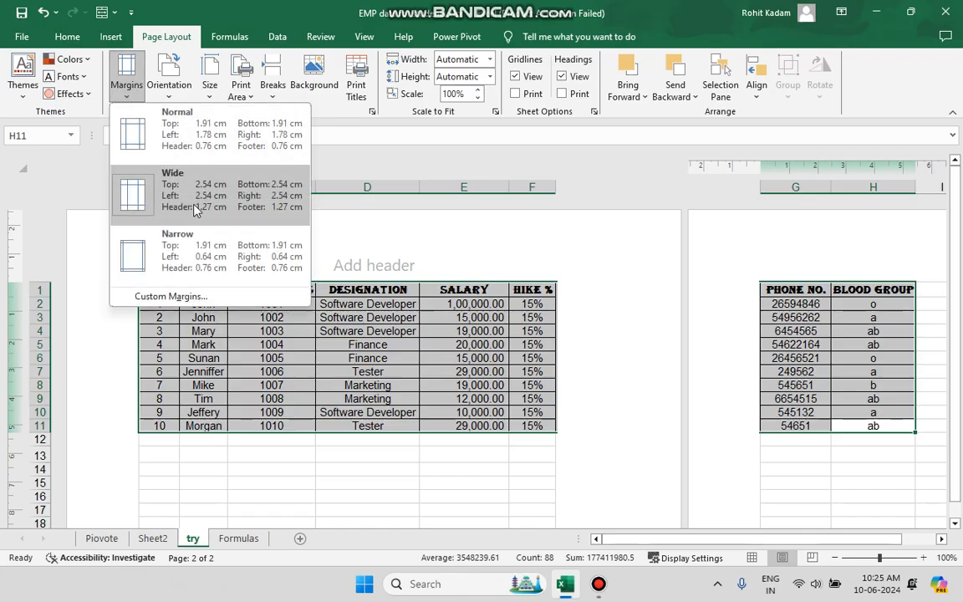
pyautogui.click(186, 232)
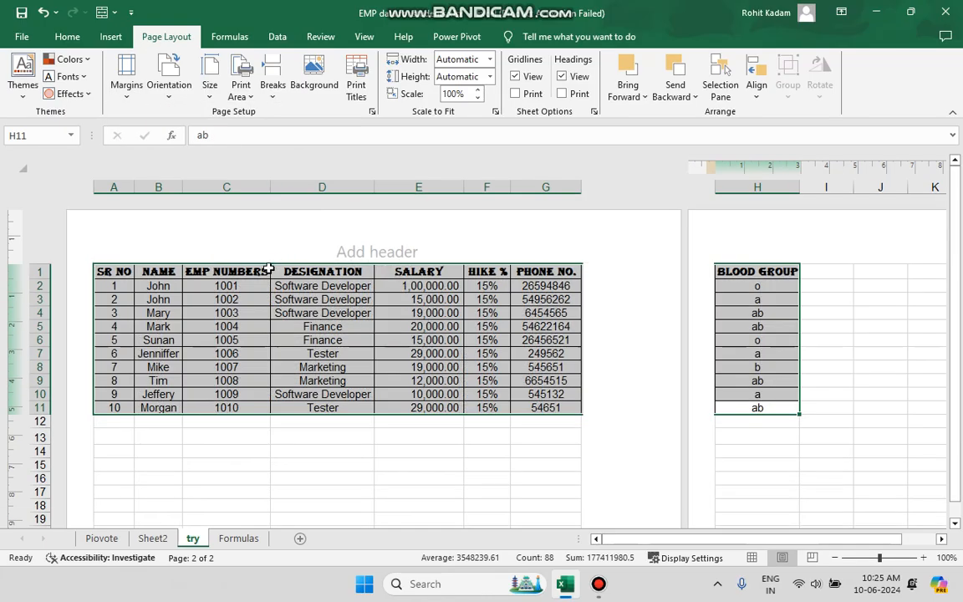
# Autofit the widths of columns A to E so the whole table fits on one page
pyautogui.doubleClick(269, 187)
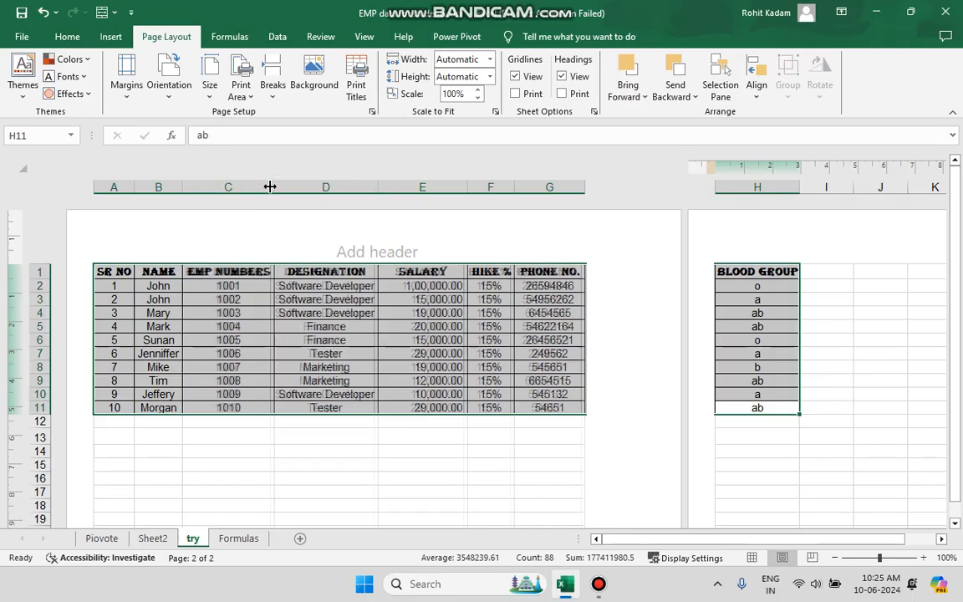
pyautogui.doubleClick(184, 189)
pyautogui.doubleClick(133, 187)
pyautogui.doubleClick(383, 189)
pyautogui.doubleClick(471, 186)
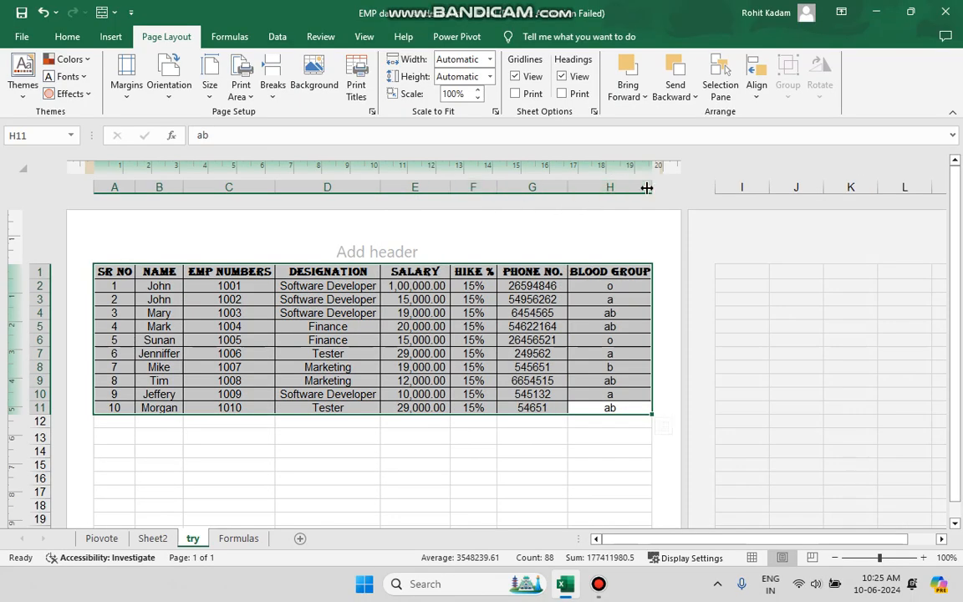
# Switch the page orientation to Landscape and back to Portrait
pyautogui.click(127, 79)
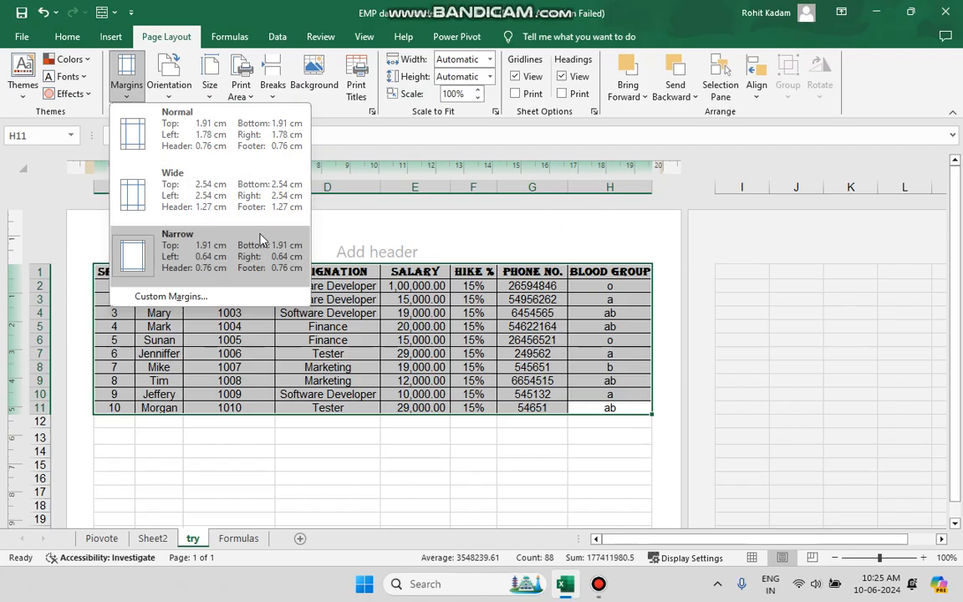
pyautogui.click(125, 83)
pyautogui.click(170, 84)
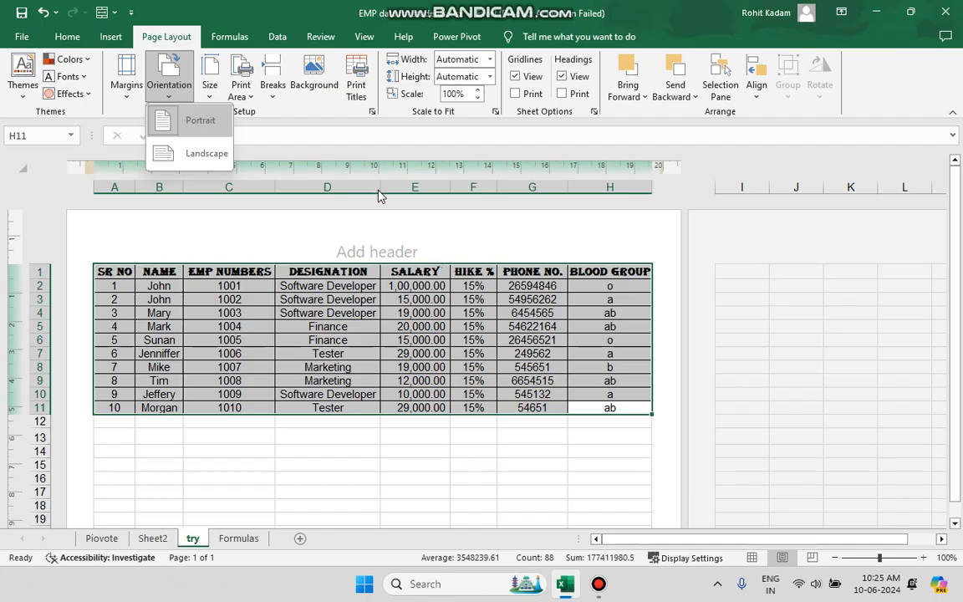
pyautogui.click(194, 156)
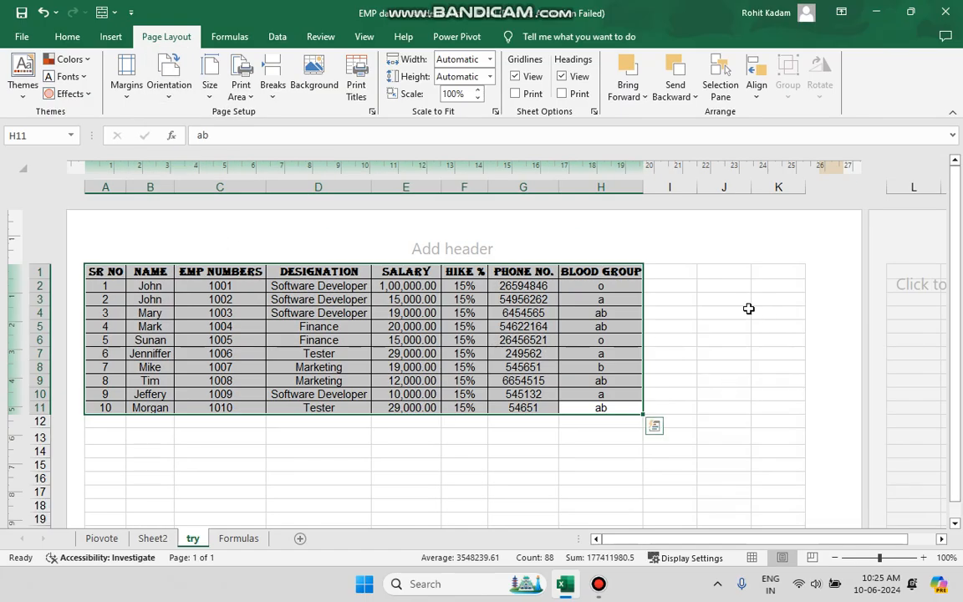
pyautogui.click(159, 72)
pyautogui.click(188, 126)
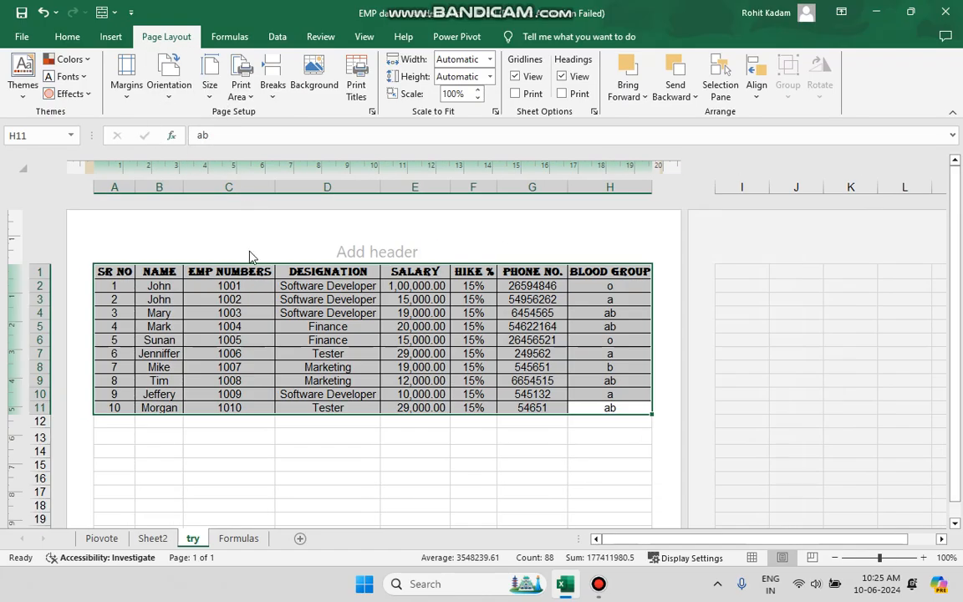
# Review the paper size presets and the Print Area options
pyautogui.click(211, 86)
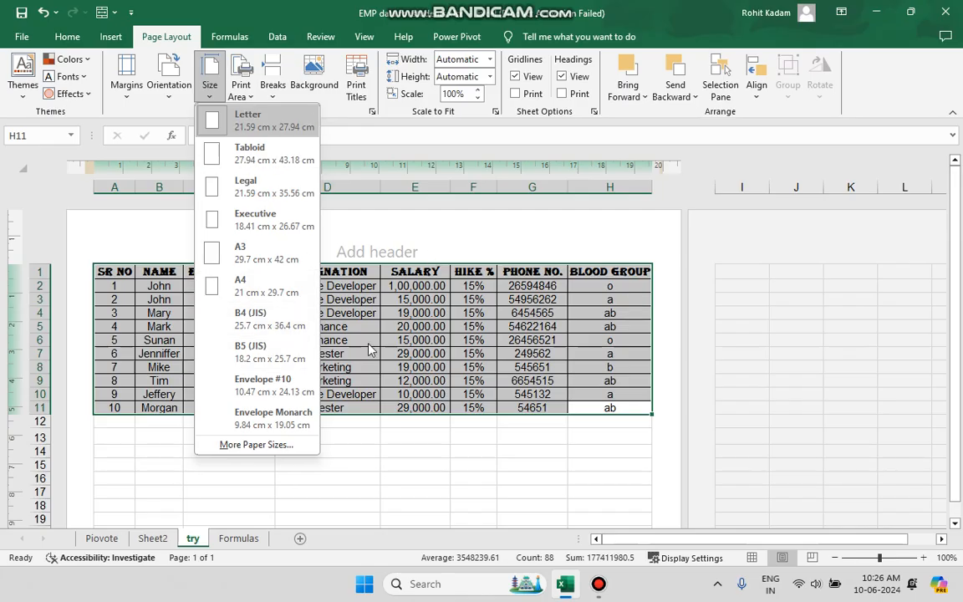
pyautogui.click(210, 82)
pyautogui.click(243, 98)
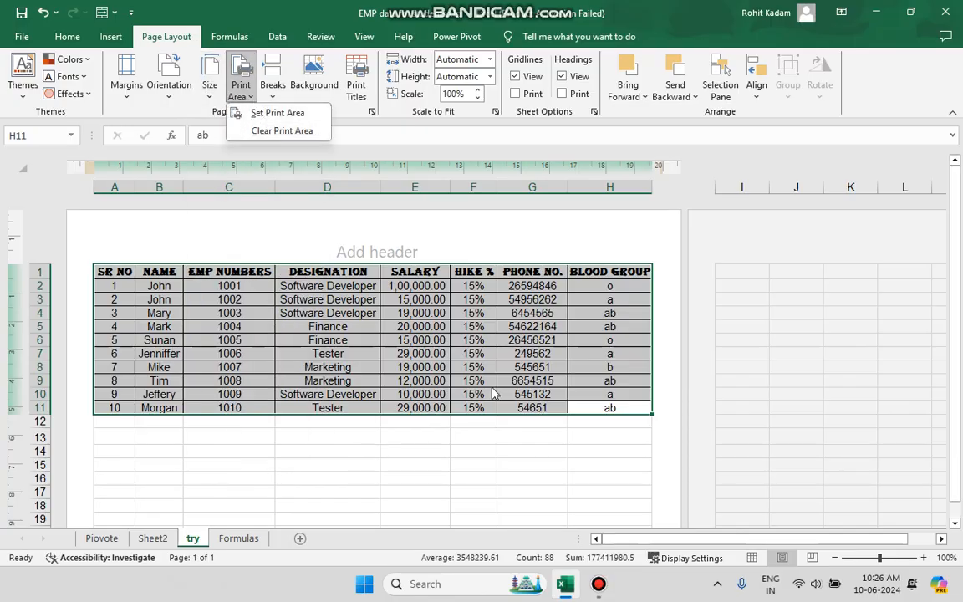
pyautogui.click(343, 331)
pyautogui.click(324, 339)
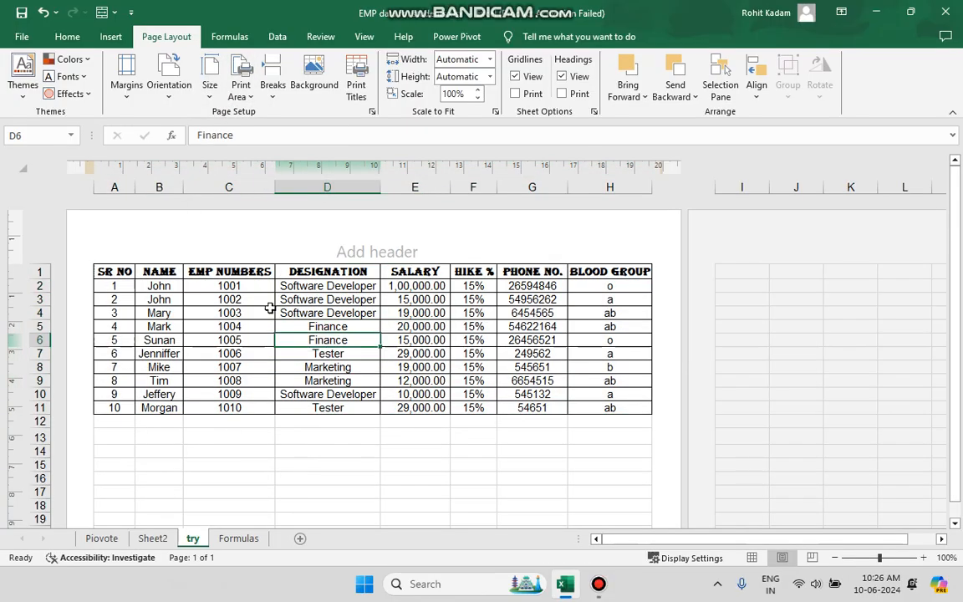
# Return to Normal view and set the print area to the EMP NUMBERS and DESIGNATION columns, C1:D11
pyautogui.click(194, 243)
pyautogui.click(240, 273)
pyautogui.moveTo(240, 272); pyautogui.dragTo(339, 381)
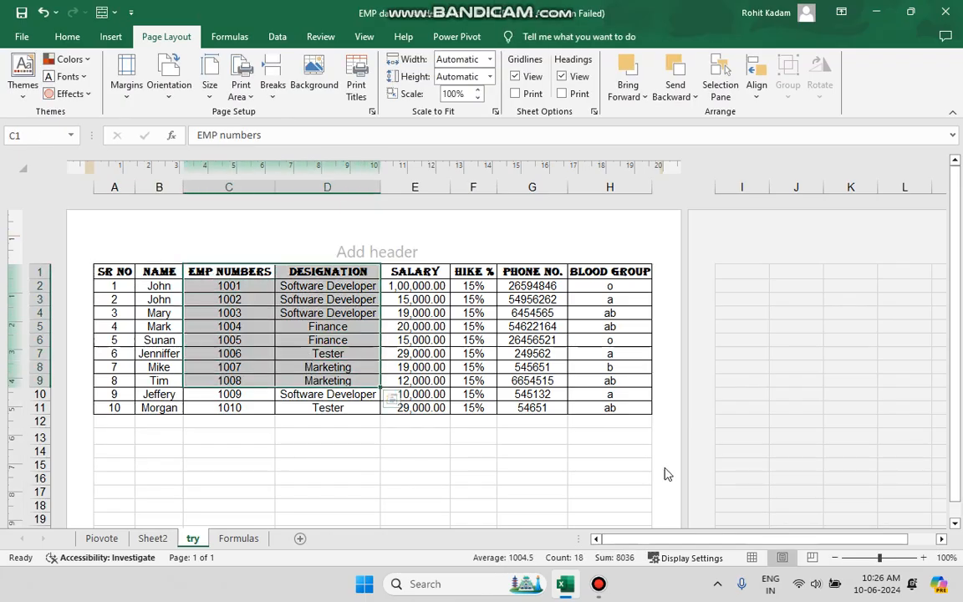
pyautogui.click(753, 558)
pyautogui.click(277, 226)
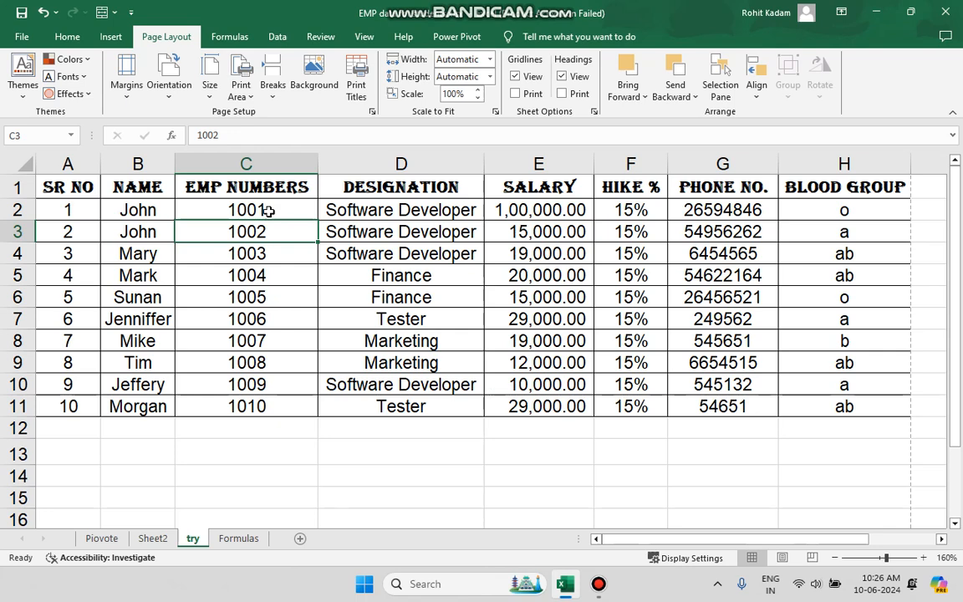
pyautogui.moveTo(235, 186); pyautogui.dragTo(401, 400)
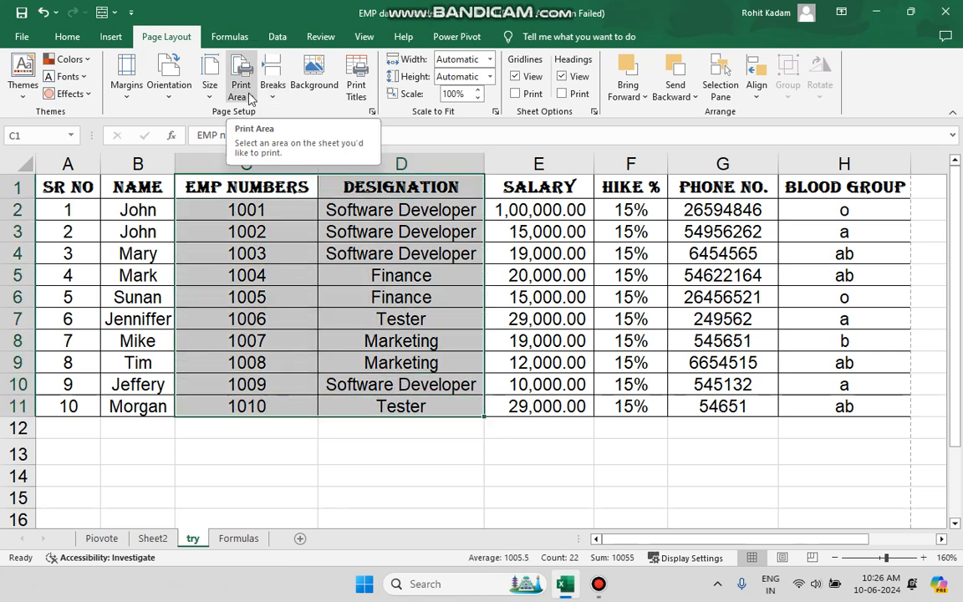
pyautogui.click(242, 91)
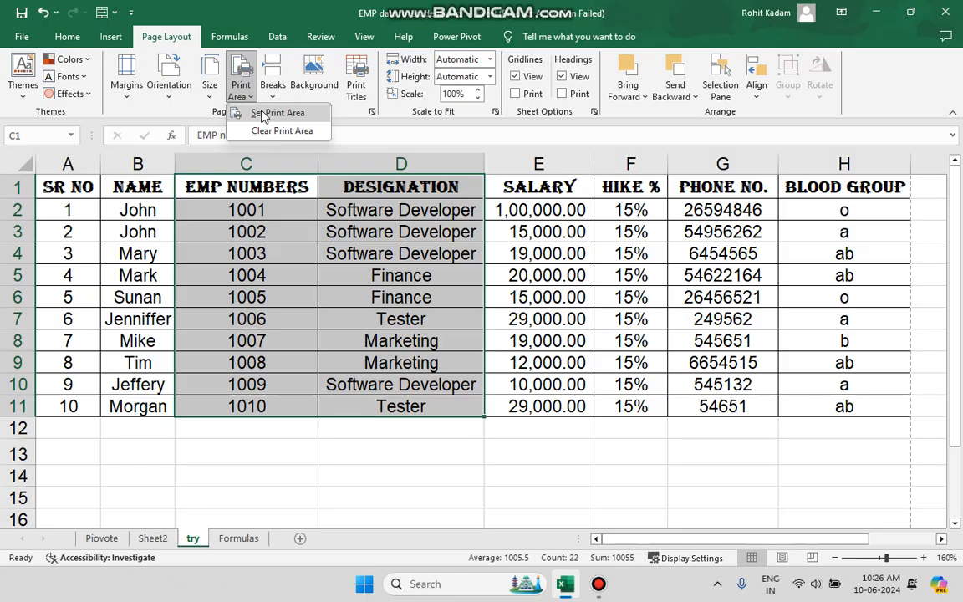
pyautogui.click(265, 114)
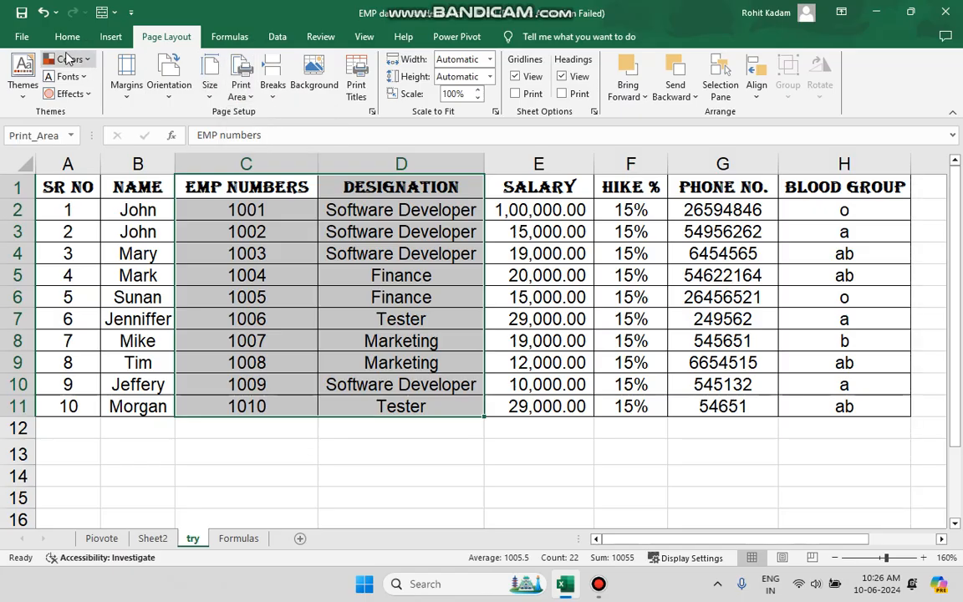
# Open the print preview of the print area and return to the sheet
pyautogui.click(22, 37)
pyautogui.click(42, 331)
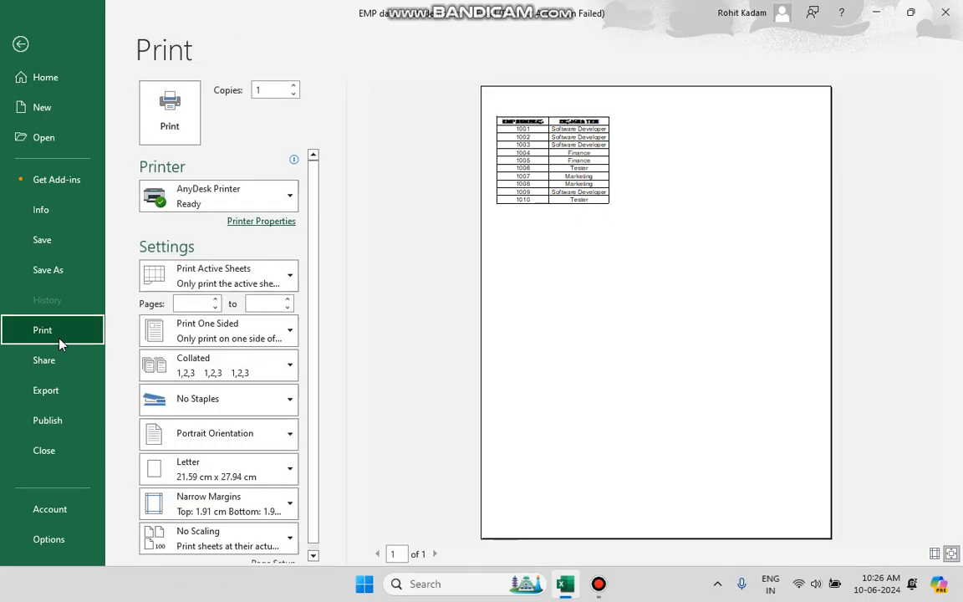
pyautogui.click(21, 43)
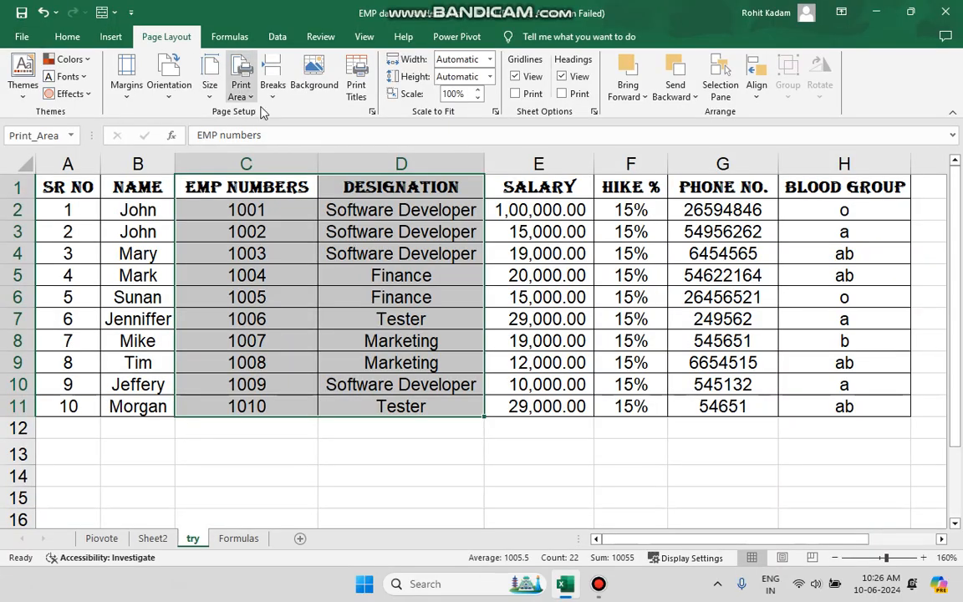
# Set the print area to the whole employee table, A1:H11
pyautogui.click(187, 231)
pyautogui.moveTo(80, 191); pyautogui.dragTo(823, 402)
pyautogui.click(253, 90)
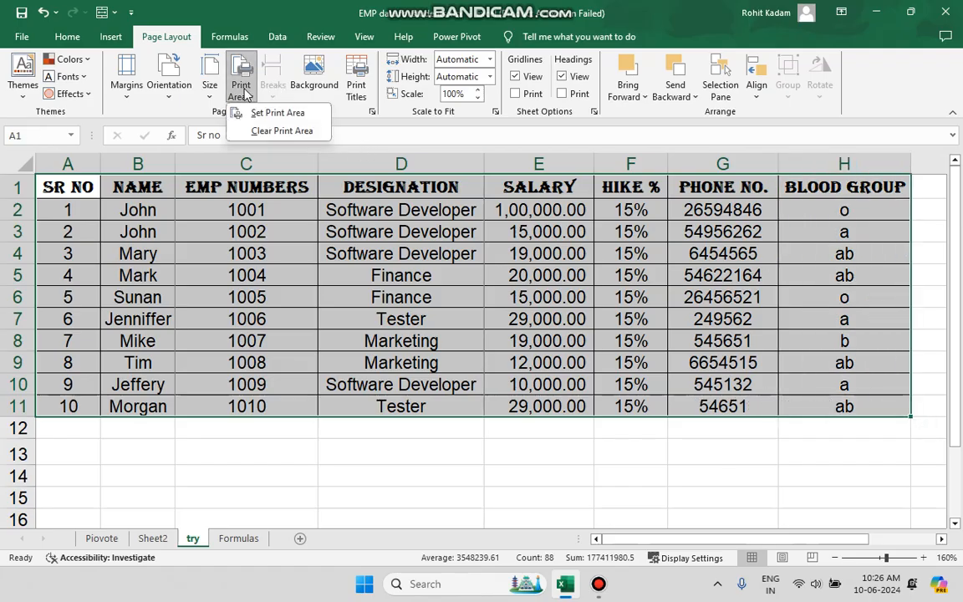
pyautogui.click(258, 112)
pyautogui.click(376, 462)
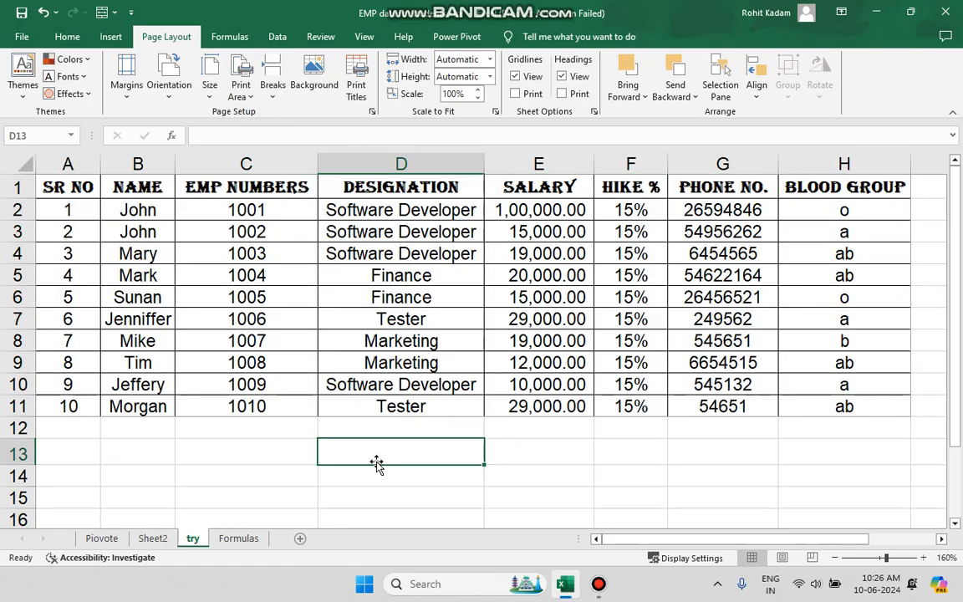
# Zoom out and review the page break options
pyautogui.scroll(-3, 376, 462)
pyautogui.click(726, 361)
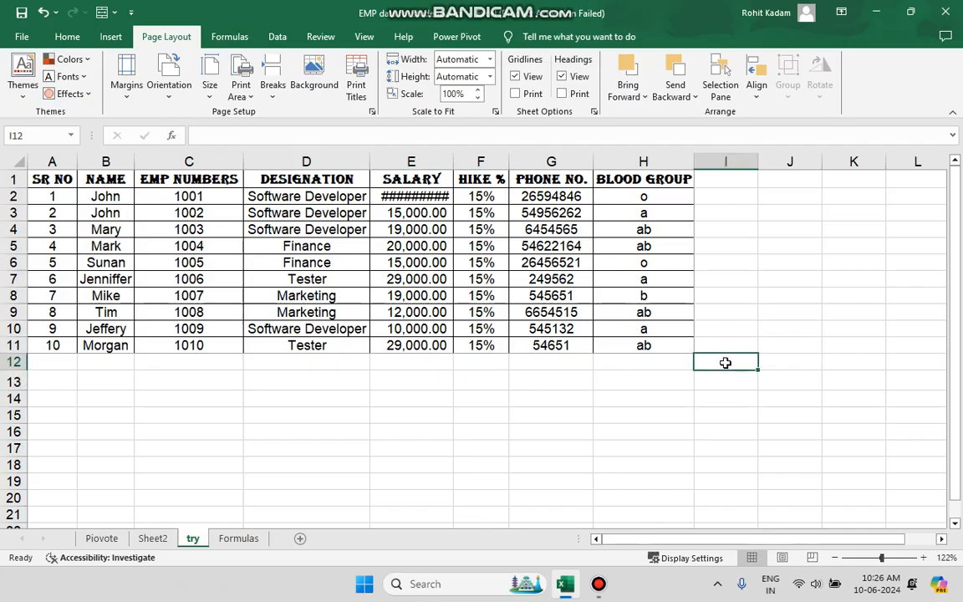
pyautogui.click(273, 86)
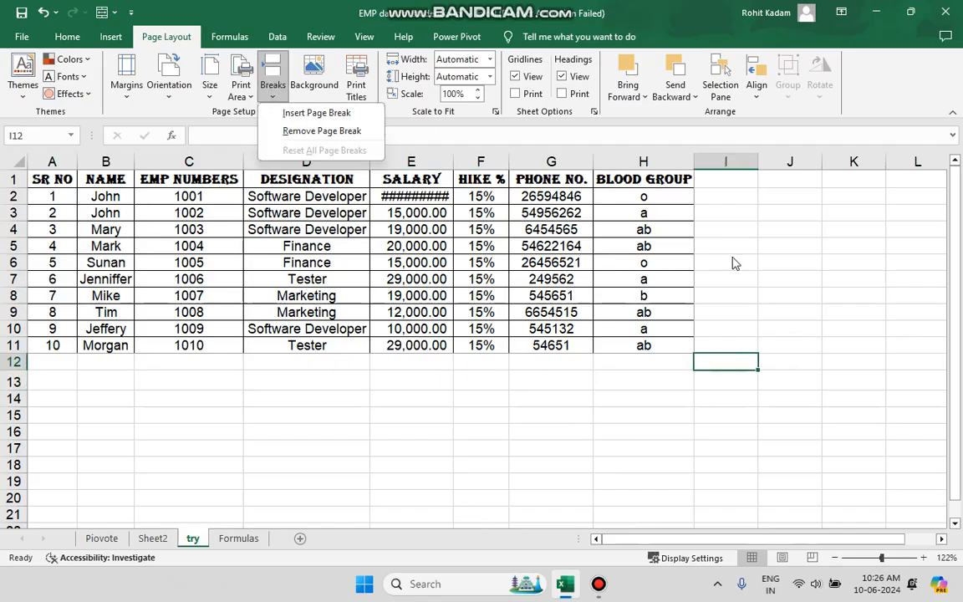
pyautogui.click(669, 351)
pyautogui.click(666, 360)
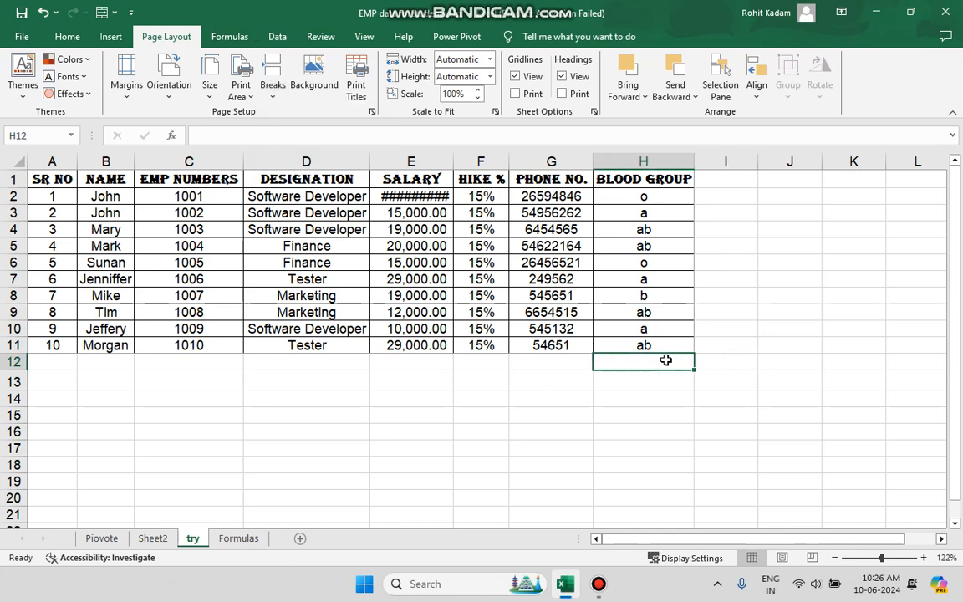
pyautogui.moveTo(225, 376); pyautogui.dragTo(815, 568)
pyautogui.scroll(2, 806, 436)
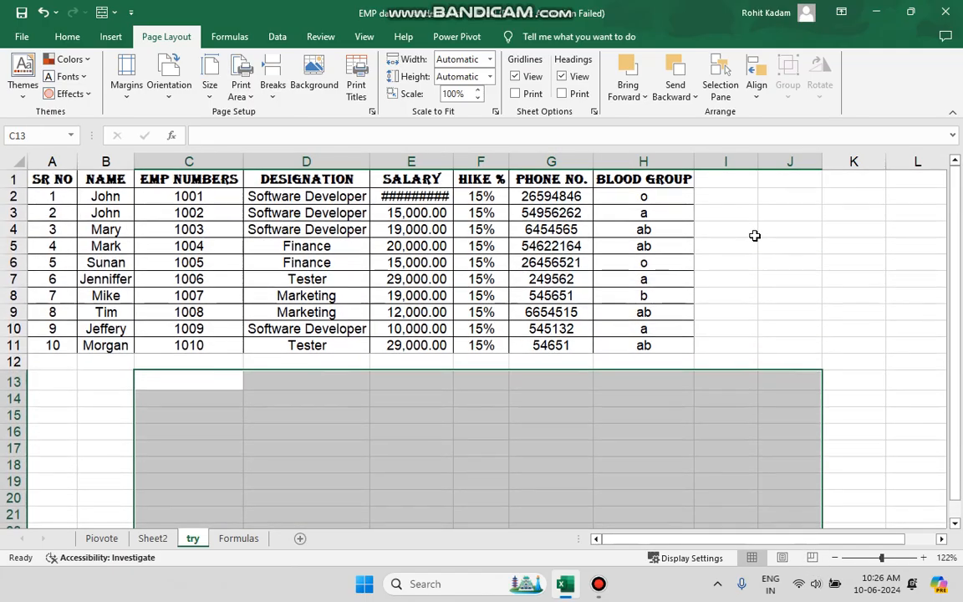
pyautogui.click(733, 179)
pyautogui.moveTo(733, 179); pyautogui.dragTo(911, 362)
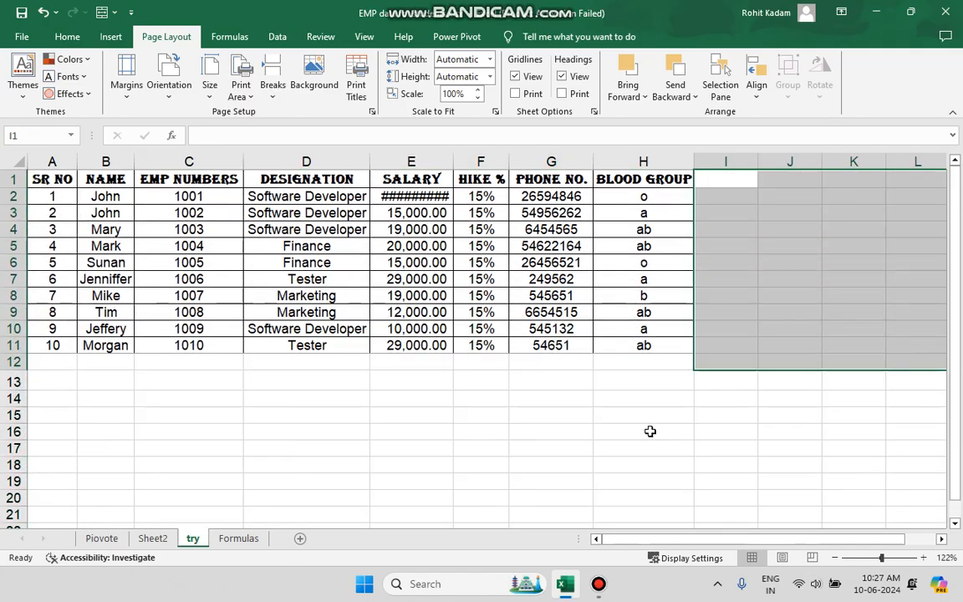
pyautogui.click(649, 430)
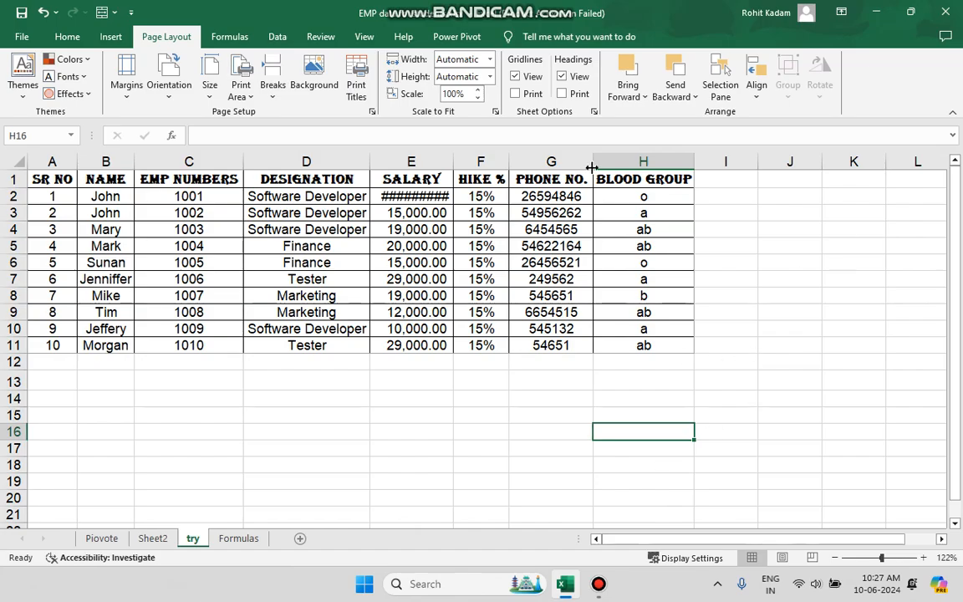
# Autofit the SALARY column width so its full values display
pyautogui.doubleClick(453, 169)
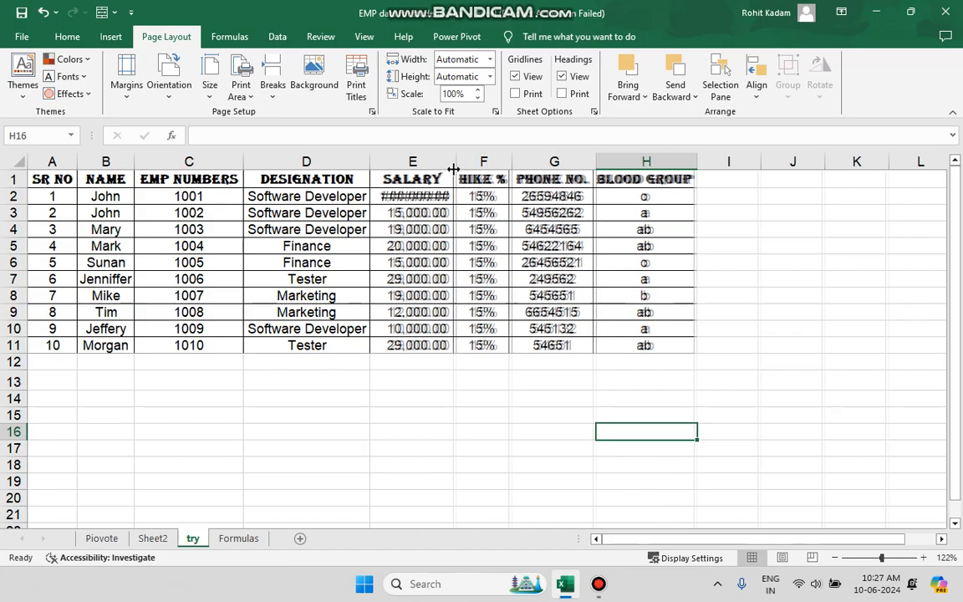
pyautogui.click(662, 311)
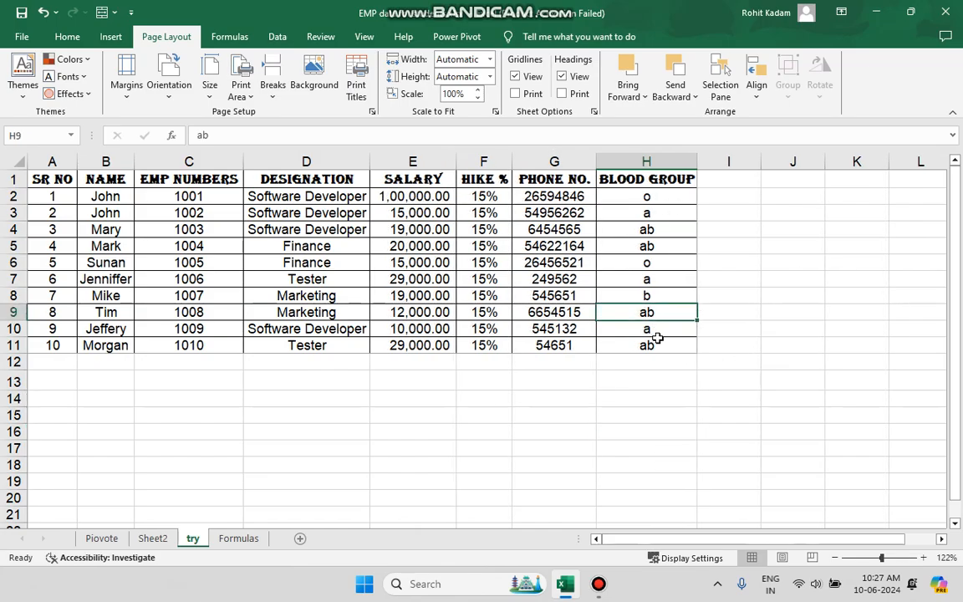
# Insert a page break at cell I12, just below the table and right of column H
pyautogui.press('Down')
pyautogui.press('Down')
pyautogui.press('Down')
pyautogui.press('Down')
pyautogui.press('Down')
pyautogui.press('Down')
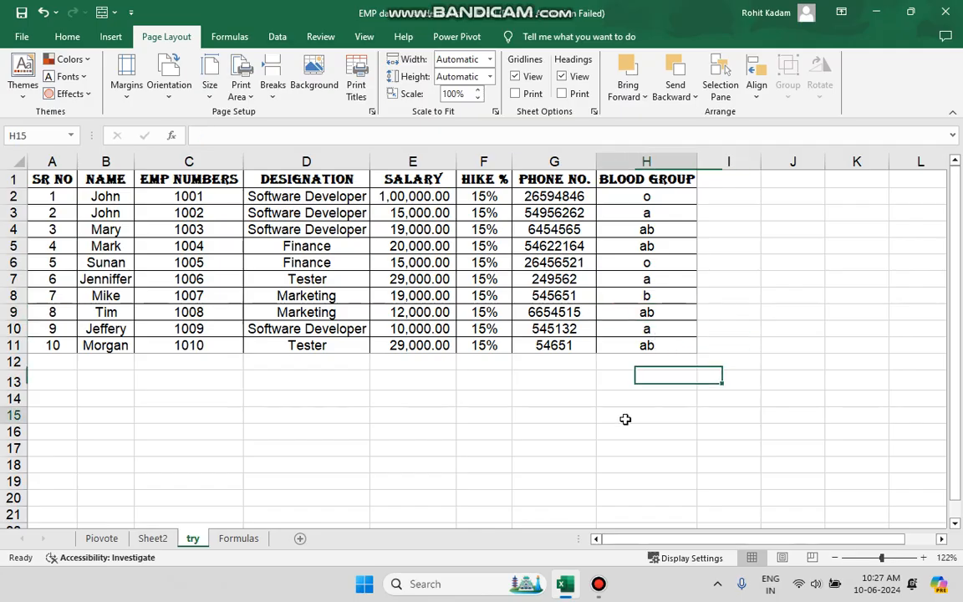
pyautogui.moveTo(677, 339); pyautogui.dragTo(42, 179)
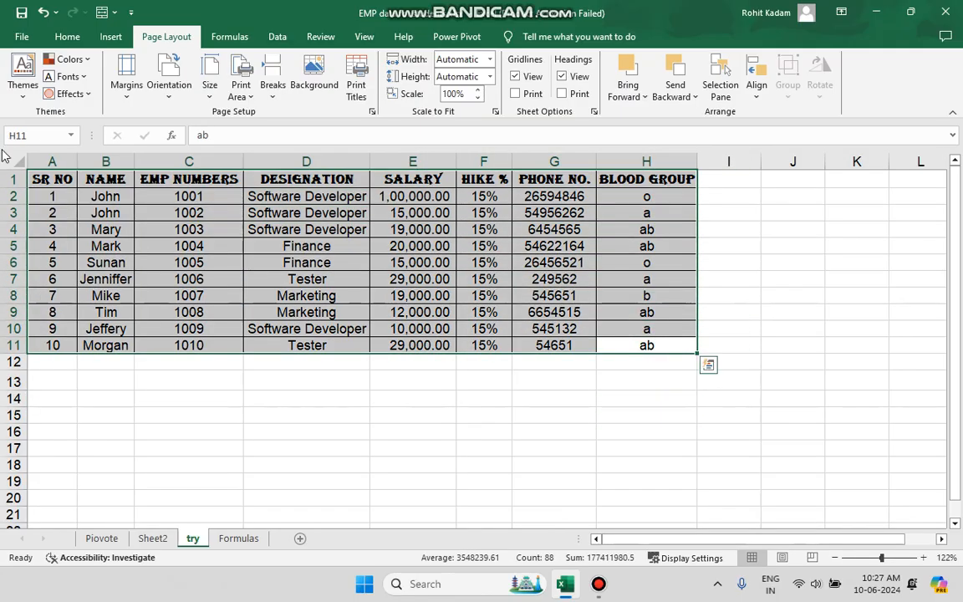
pyautogui.click(740, 364)
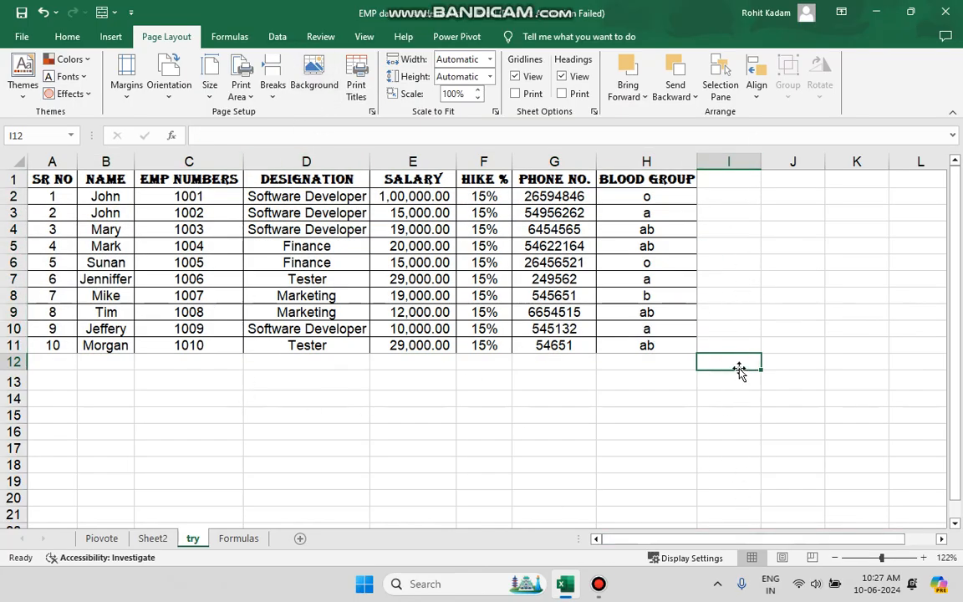
pyautogui.click(275, 87)
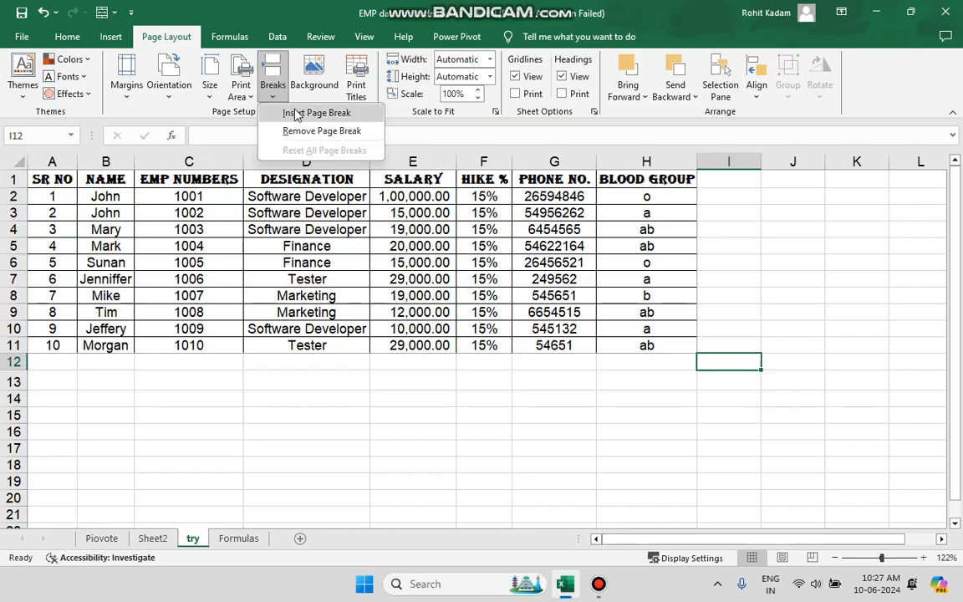
pyautogui.click(295, 113)
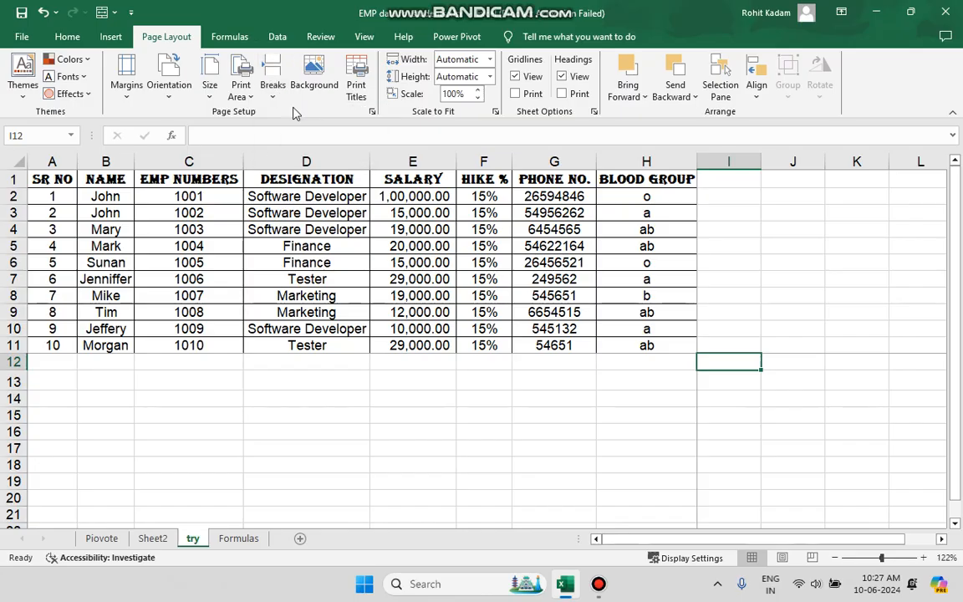
# Switch to Page Layout view and scroll through the printed pages of the sheet
pyautogui.scroll(-2, 688, 376)
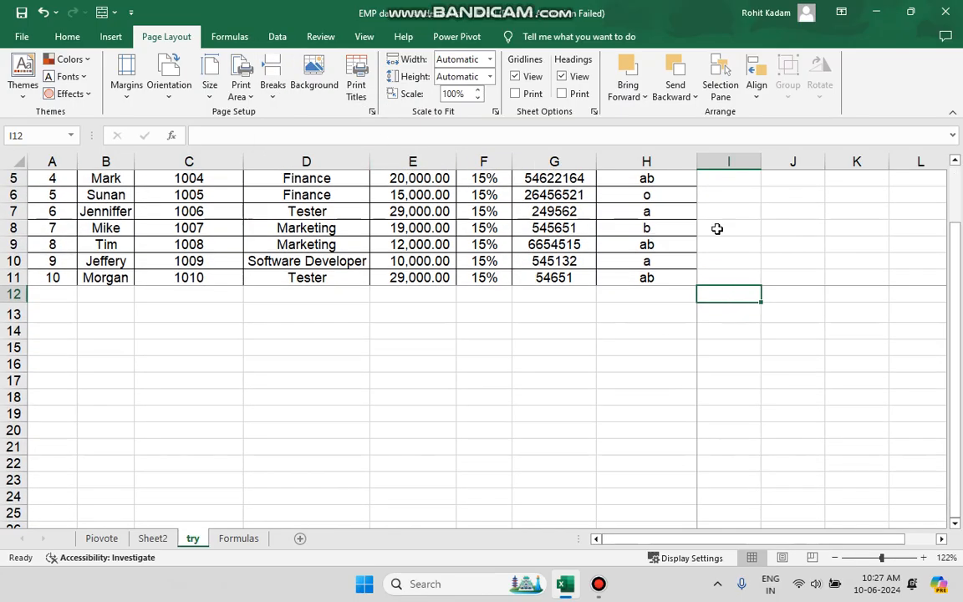
pyautogui.click(763, 346)
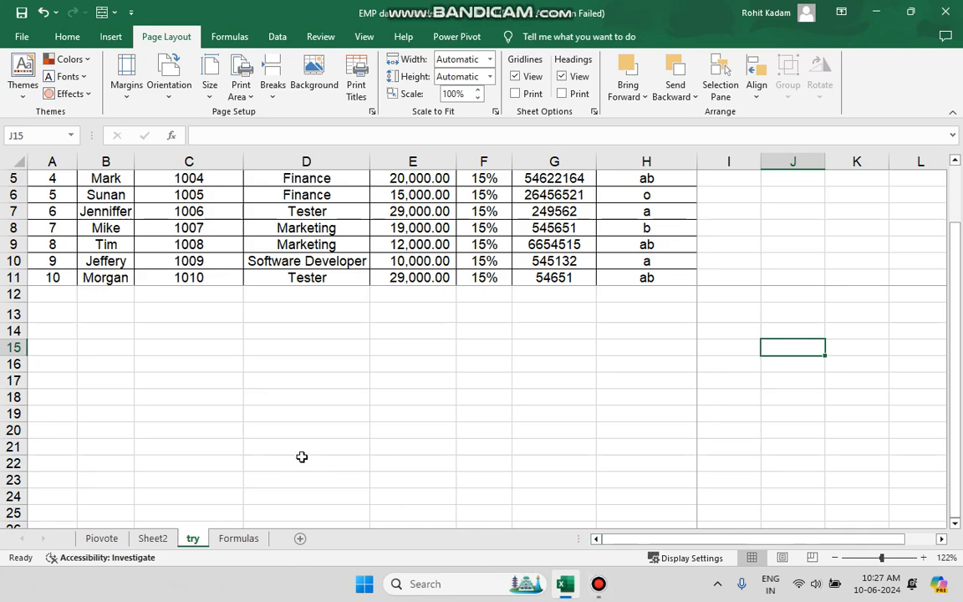
pyautogui.click(781, 558)
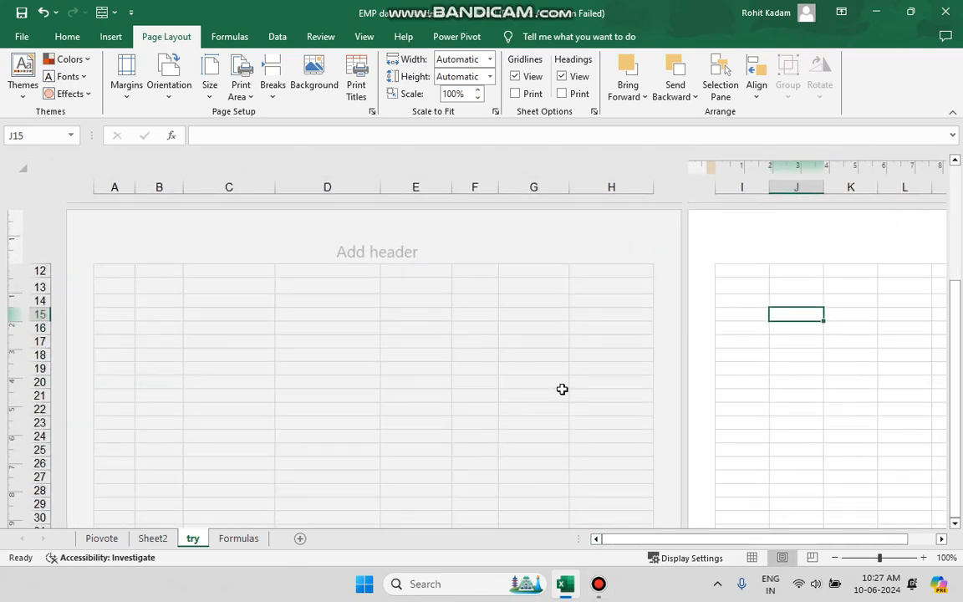
pyautogui.scroll(-3, 561, 388)
pyautogui.scroll(2, 561, 389)
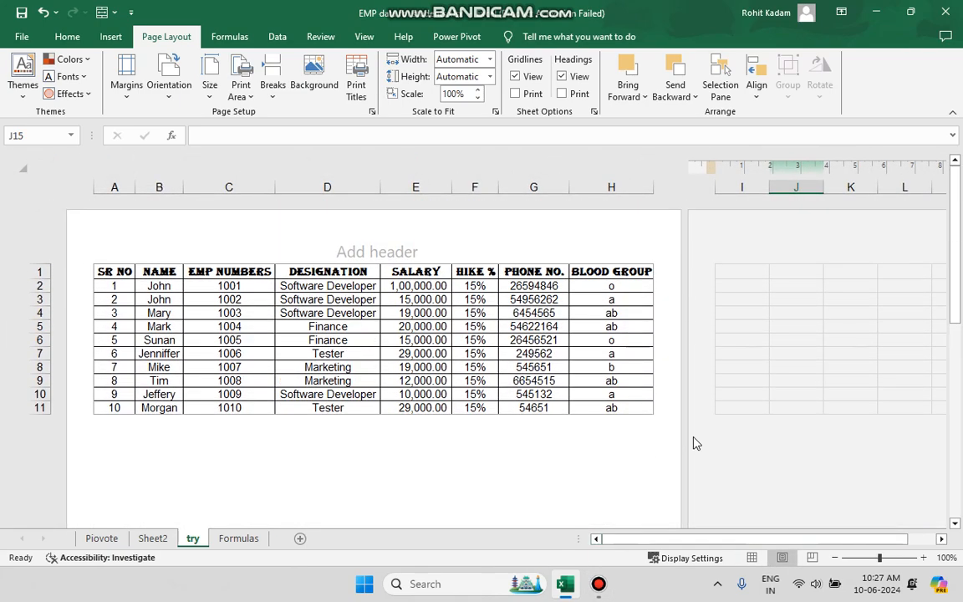
pyautogui.scroll(-3, 490, 353)
pyautogui.click(455, 342)
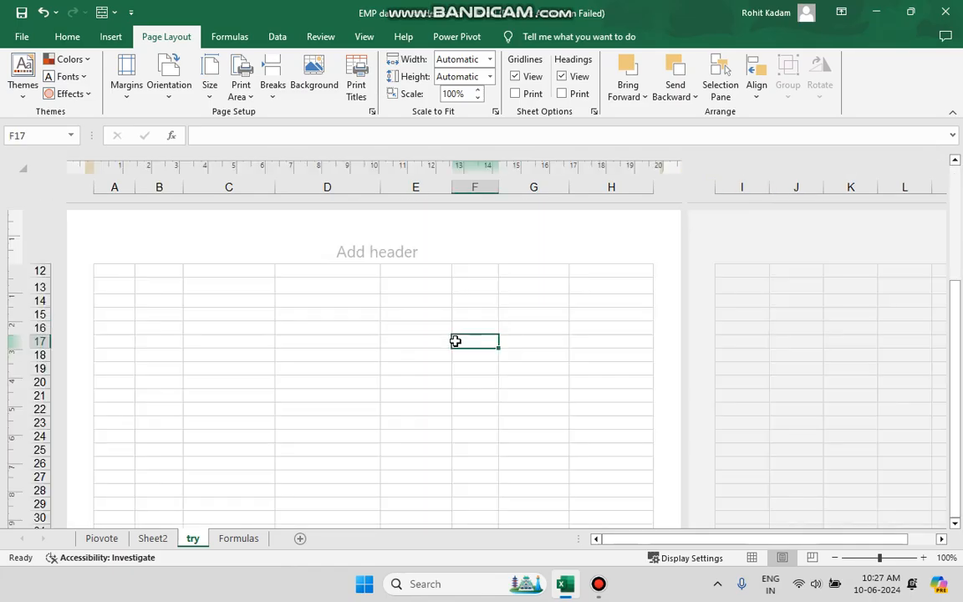
pyautogui.scroll(3, 455, 341)
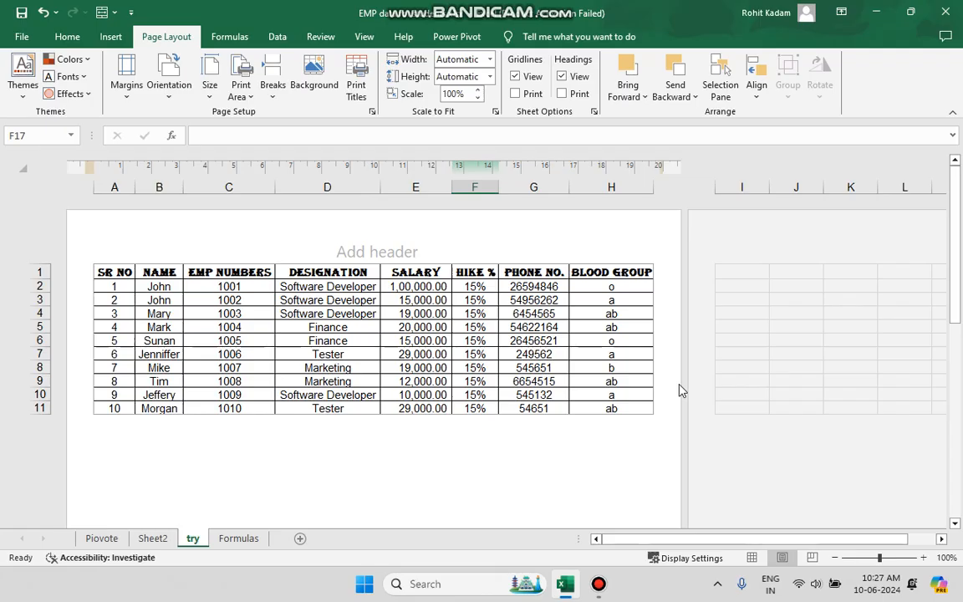
# Undo the last two changes to the sheet and return to Normal view
pyautogui.click(42, 13)
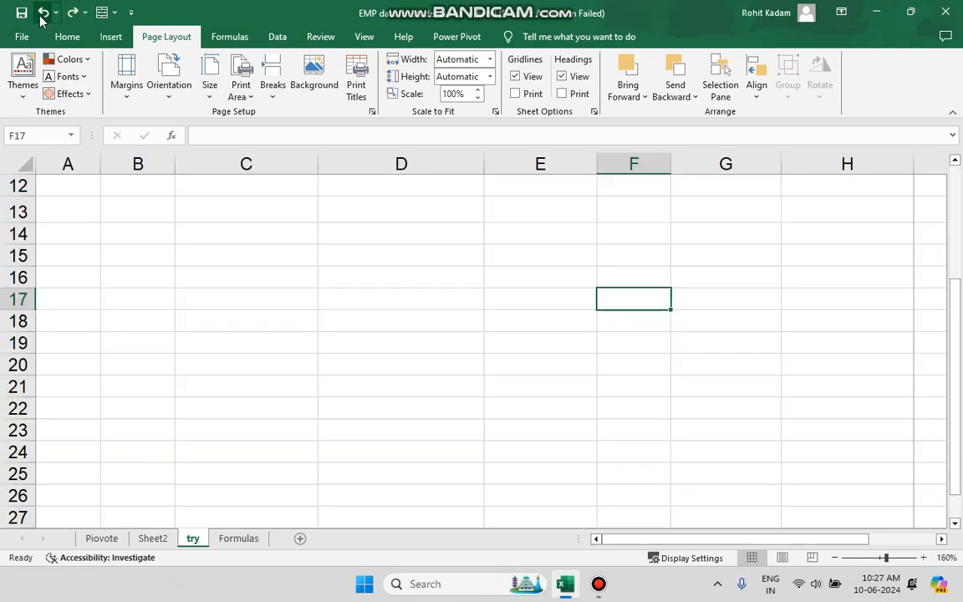
pyautogui.scroll(5, 331, 276)
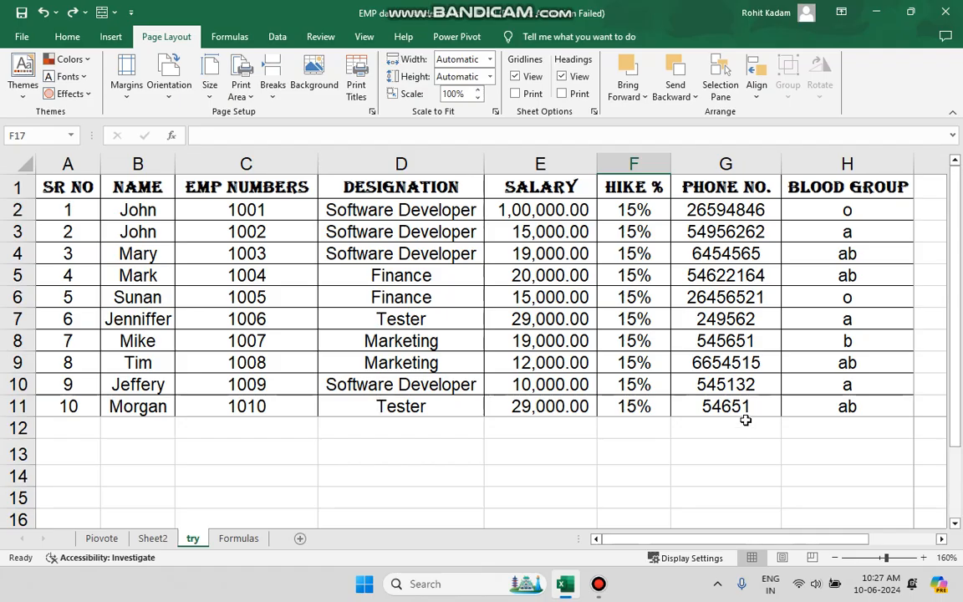
pyautogui.click(42, 13)
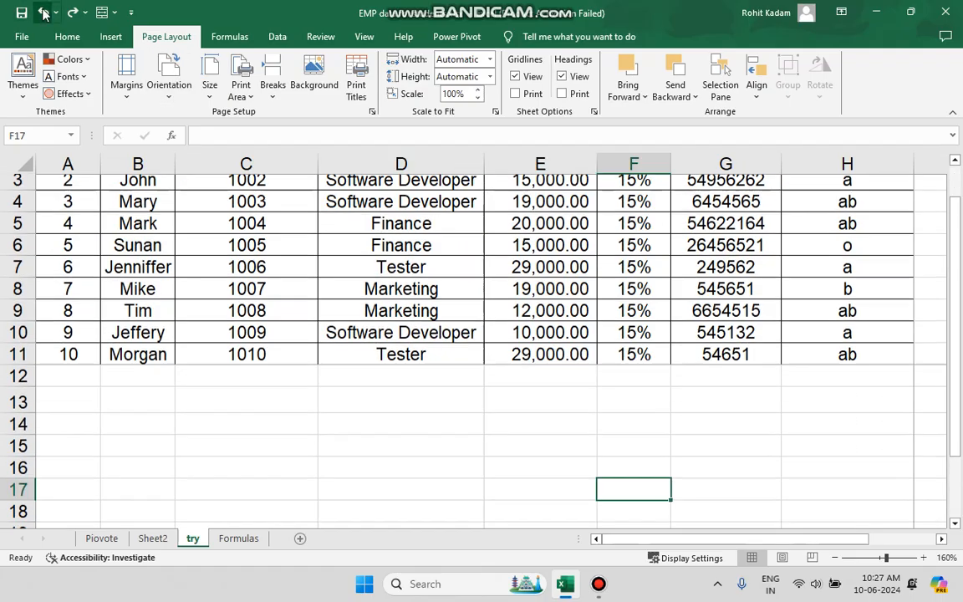
pyautogui.scroll(4, 219, 183)
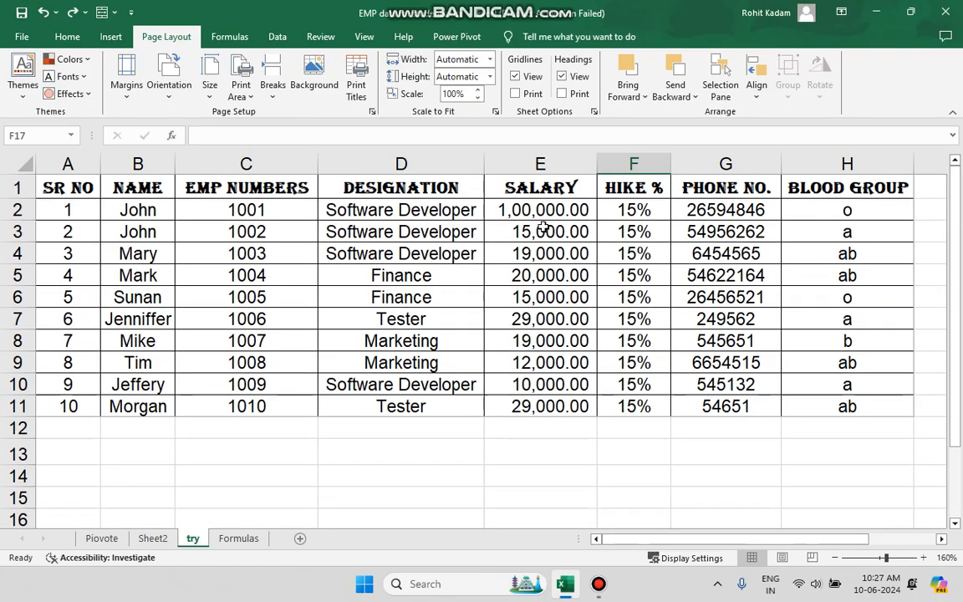
pyautogui.hscroll(1, 544, 228)
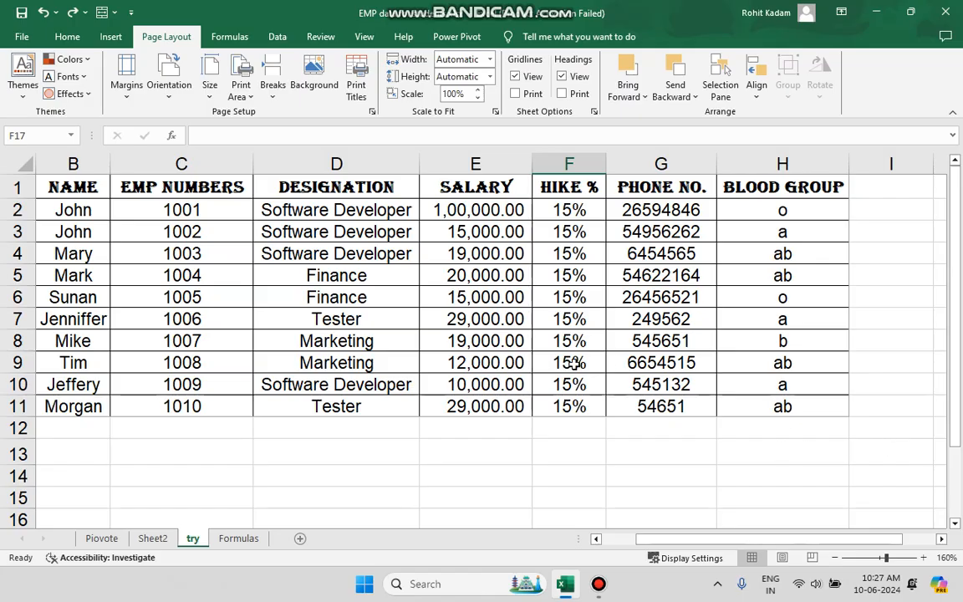
pyautogui.hscroll(-2, 457, 343)
pyautogui.scroll(-1, 554, 359)
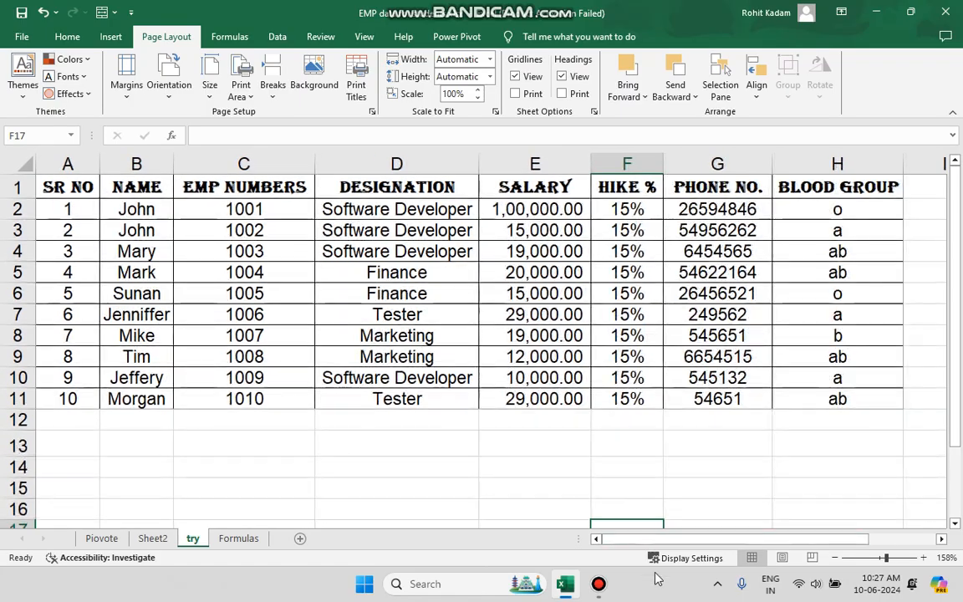
pyautogui.click(837, 558)
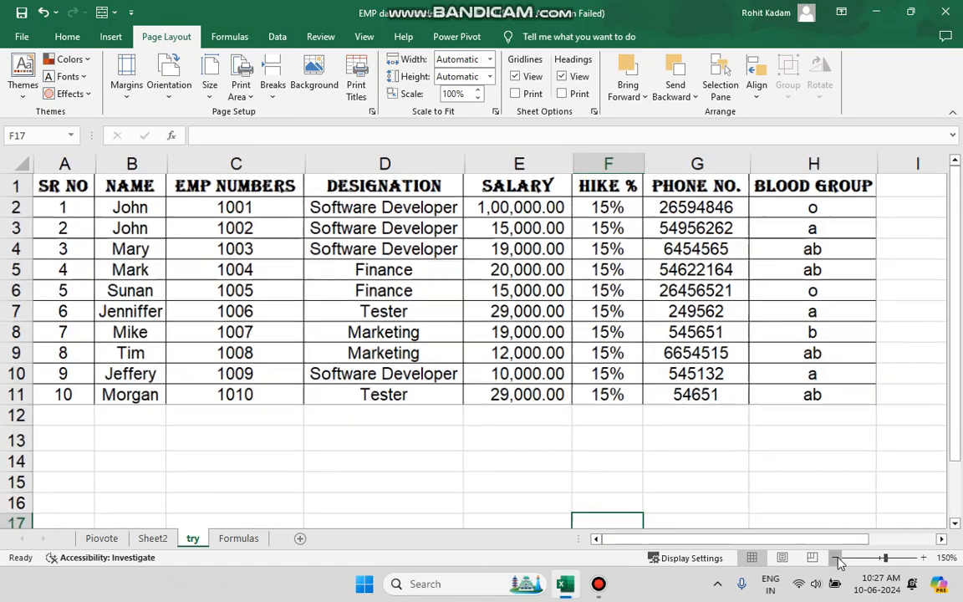
pyautogui.click(780, 434)
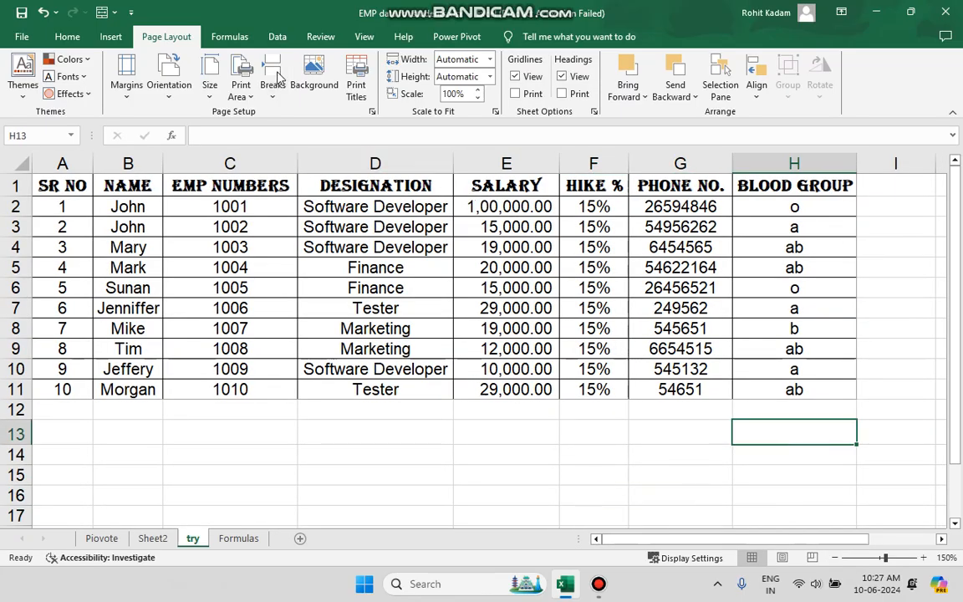
# Set a car picture from a Bing image search for car as the sheet background
pyautogui.click(321, 84)
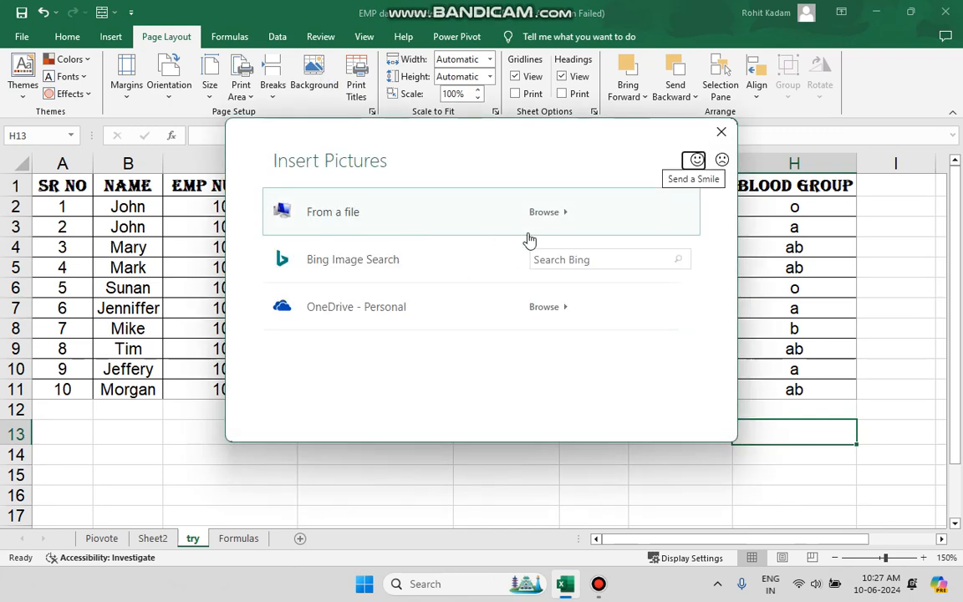
pyautogui.click(563, 259)
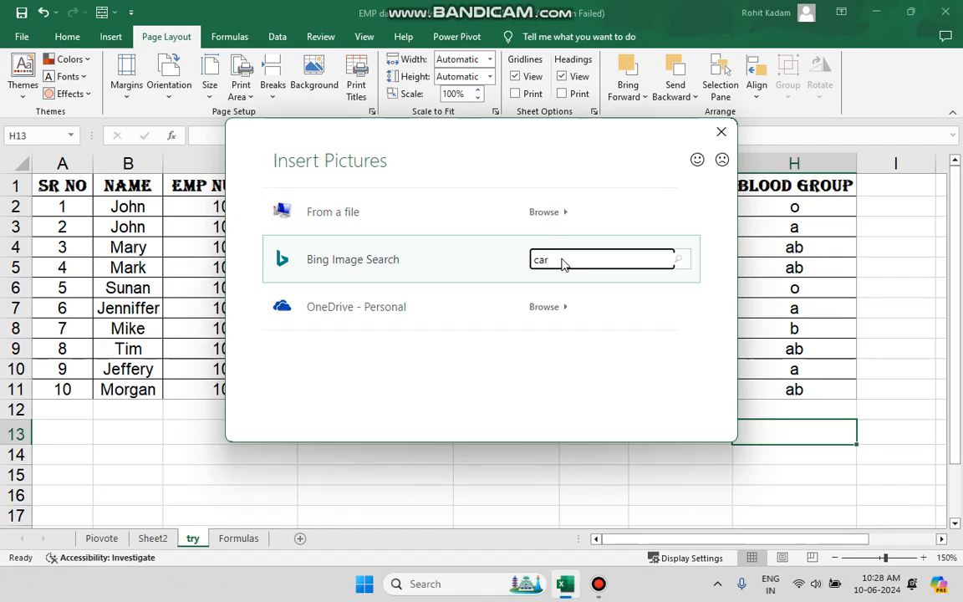
pyautogui.write('car')
pyautogui.press('Return')
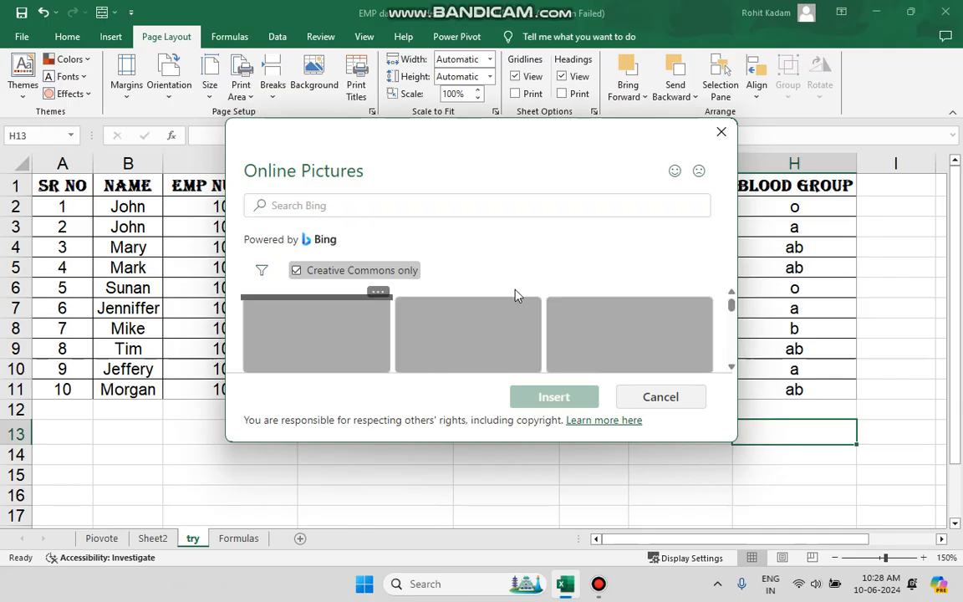
pyautogui.scroll(-1, 508, 308)
pyautogui.scroll(1, 504, 332)
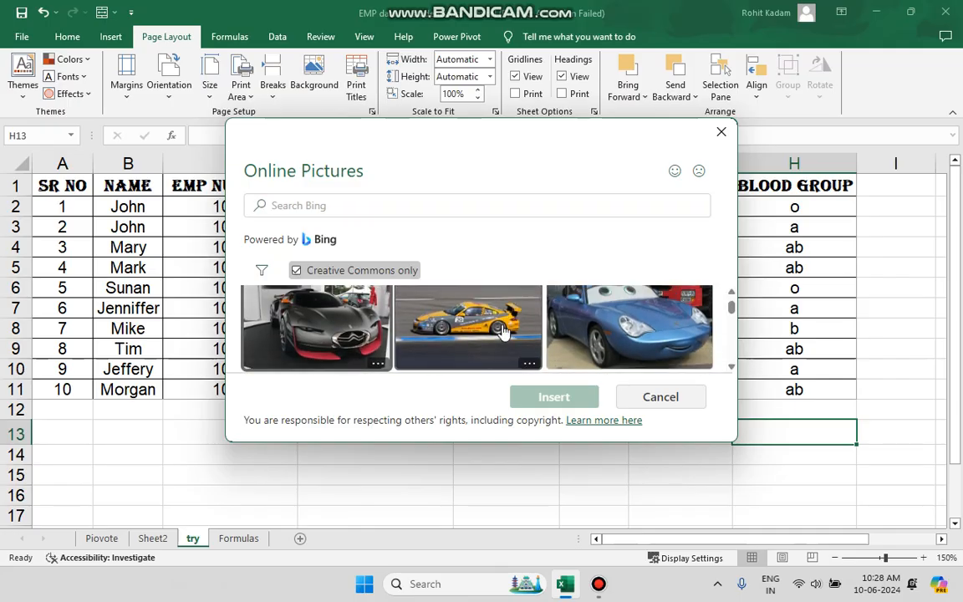
pyautogui.click(322, 326)
pyautogui.click(581, 399)
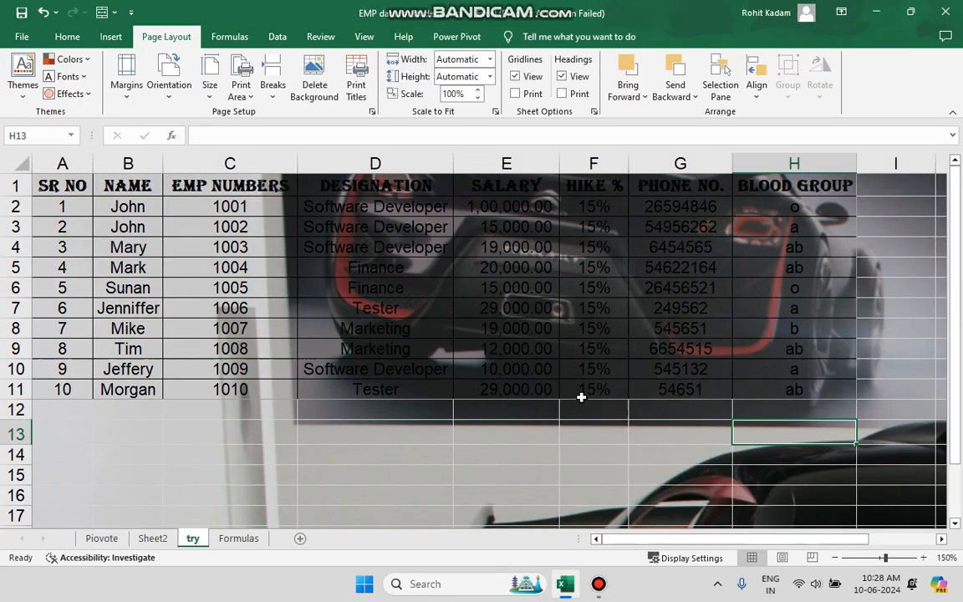
# Delete the sheet background picture
pyautogui.scroll(-14, 581, 397)
pyautogui.keyDown('ctrl'); pyautogui.scroll(-3, 581, 397); pyautogui.keyUp('ctrl')
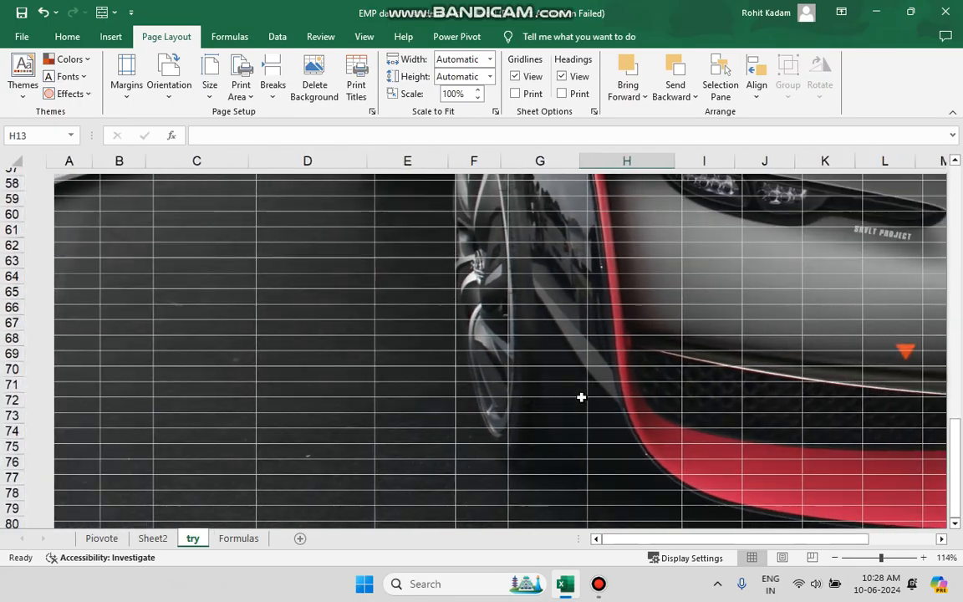
pyautogui.scroll(18, 581, 397)
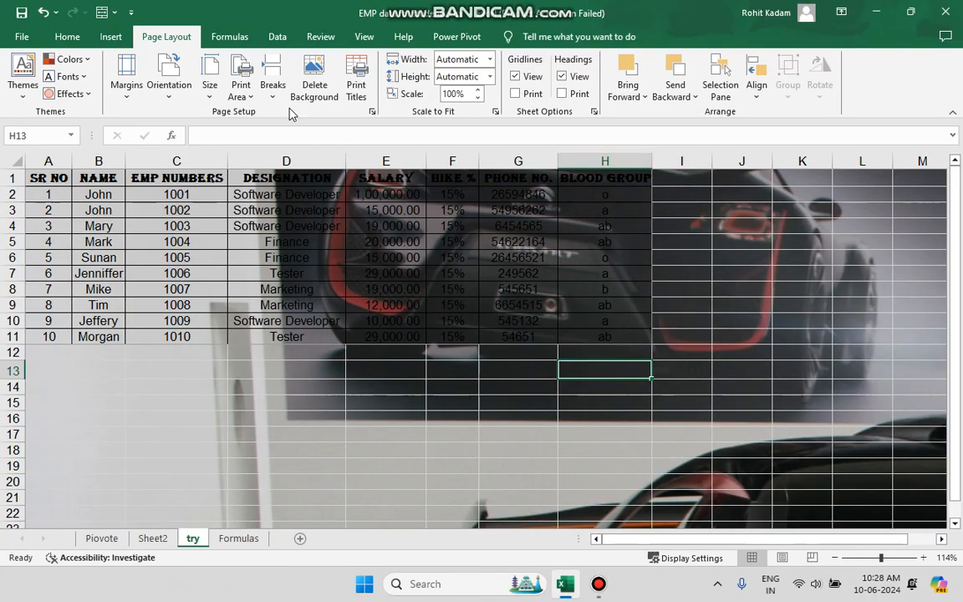
pyautogui.click(315, 79)
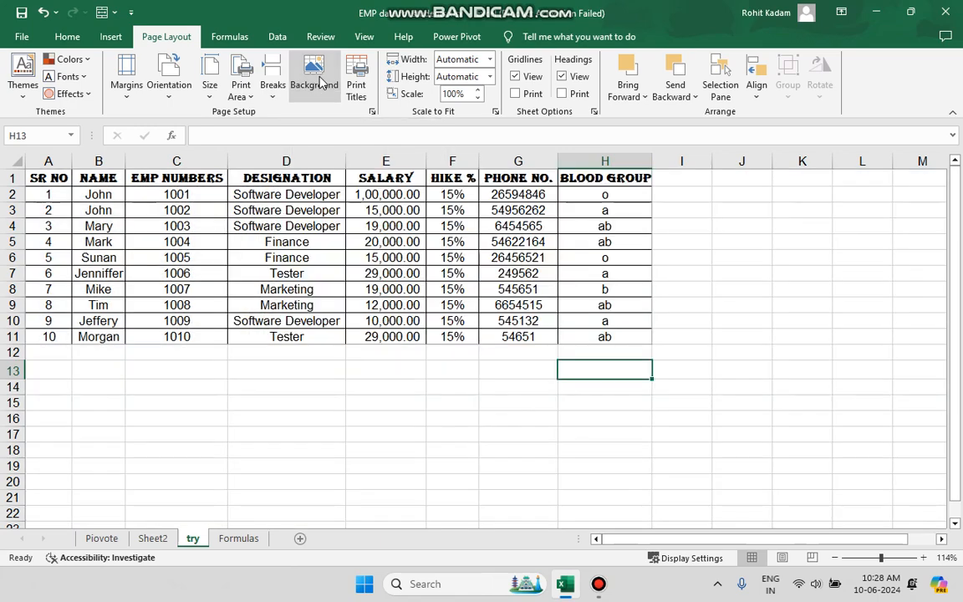
pyautogui.click(599, 584)
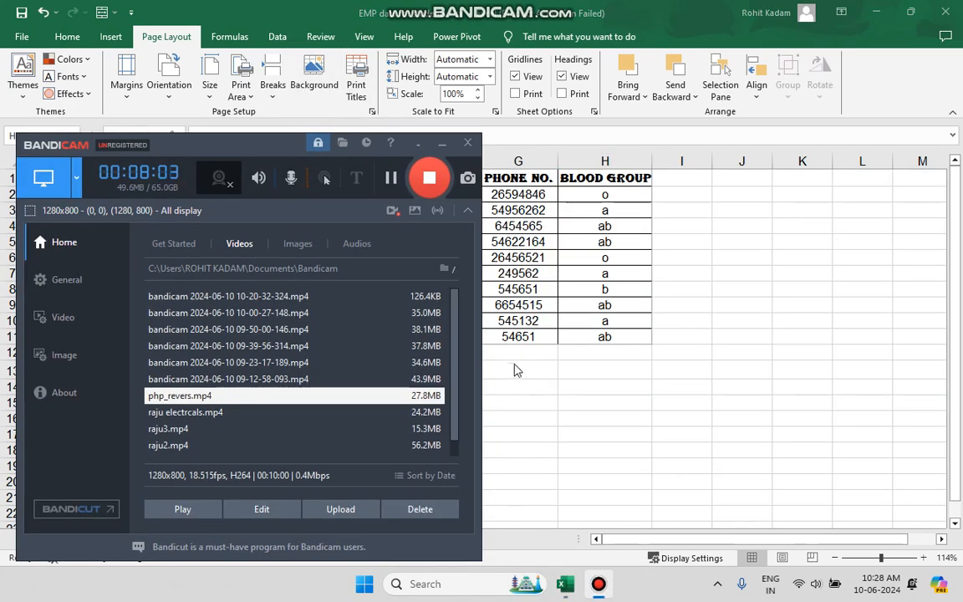
pyautogui.click(442, 143)
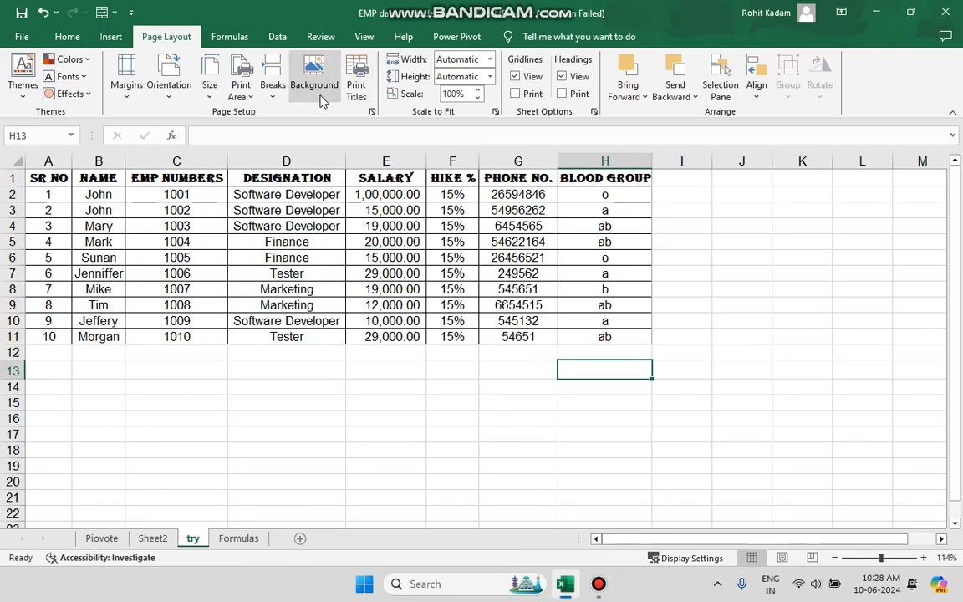
# Open the Print Titles page setup options and close them without changes
pyautogui.click(357, 92)
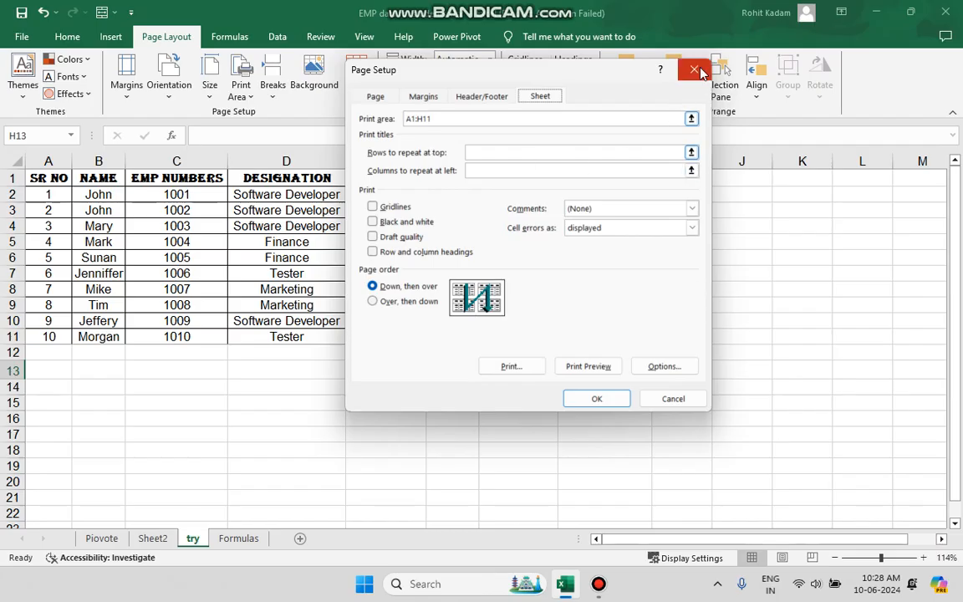
pyautogui.click(693, 69)
# Copy the employee rows A2:H11 and paste them directly below the table starting at A12
pyautogui.moveTo(28, 197); pyautogui.dragTo(626, 335)
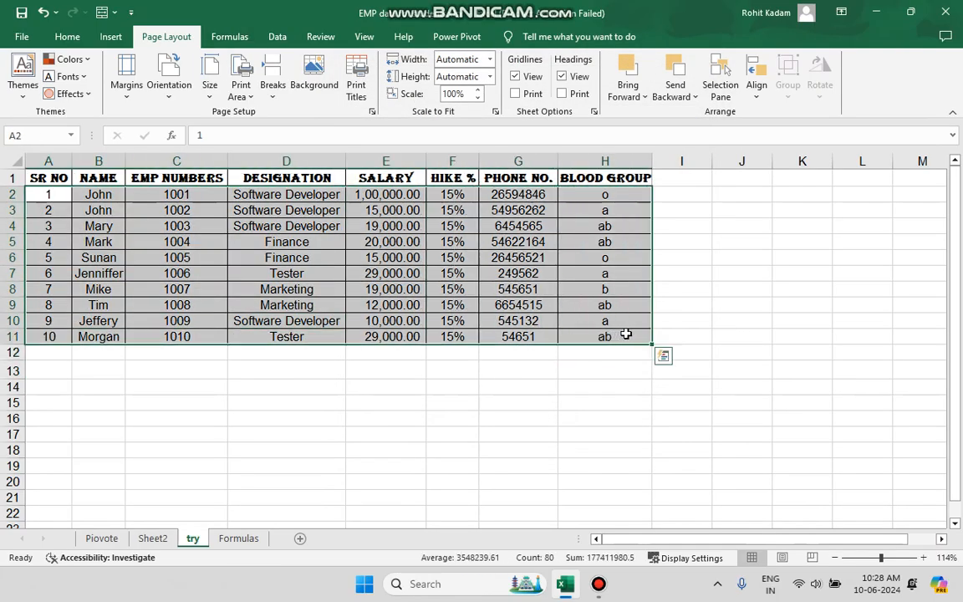
pyautogui.hotkey('ctrl', 'c')
pyautogui.press('Down')
pyautogui.press('Down')
pyautogui.press('Down')
pyautogui.press('Down')
pyautogui.press('Down')
# Paste the copied employee rows again starting at A22
pyautogui.press('Down')
pyautogui.press('Down')
pyautogui.press('Down')
pyautogui.press('Down')
pyautogui.press('Down')
pyautogui.hotkey('ctrl', 'v')
pyautogui.press('Down')
pyautogui.press('Down')
pyautogui.press('Down')
pyautogui.press('Down')
pyautogui.press('Down')
pyautogui.press('Down')
pyautogui.press('Down')
pyautogui.press('Down')
pyautogui.press('Down')
pyautogui.press('Down')
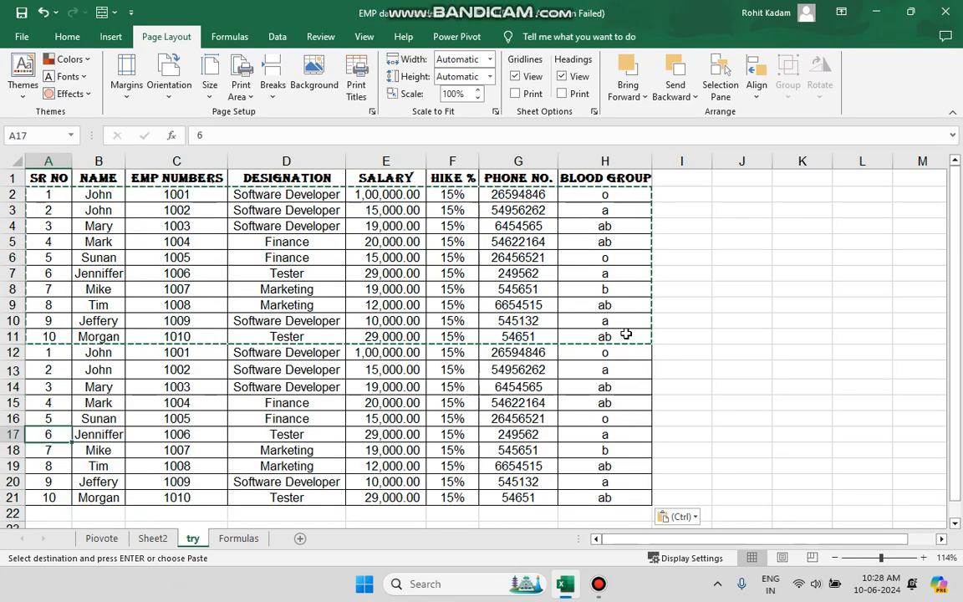
pyautogui.hotkey('ctrl', 'v')
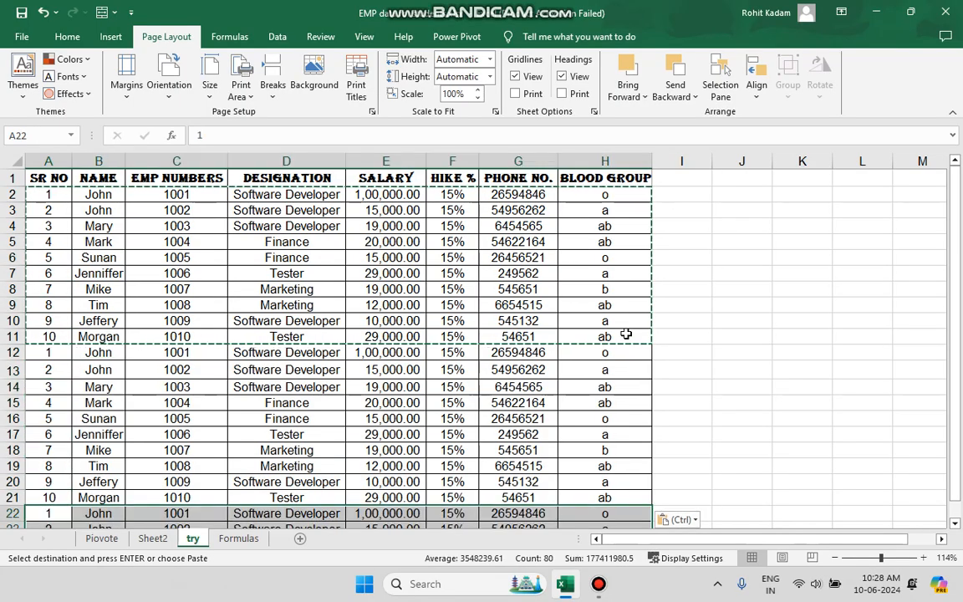
# Select the employee data block A2:H31 and copy it
pyautogui.click(50, 198)
pyautogui.moveTo(50, 197); pyautogui.dragTo(108, 472)
pyautogui.hotkey('shift', 'Right')
pyautogui.hotkey('shift', 'Right')
pyautogui.hotkey('shift', 'Right')
pyautogui.hotkey('shift', 'Right')
pyautogui.hotkey('shift', 'Right')
pyautogui.hotkey('shift', 'Right')
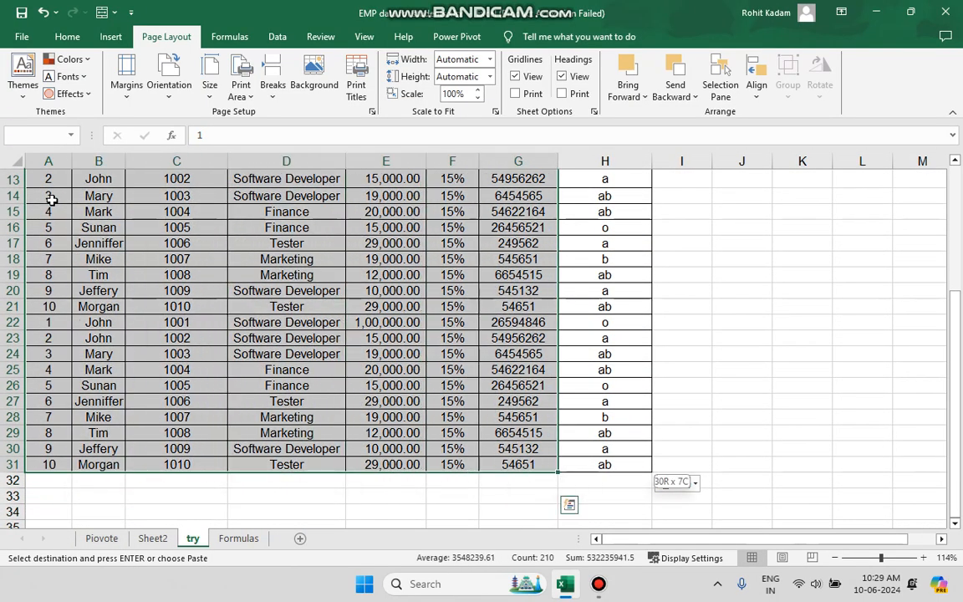
pyautogui.press('ctrl')
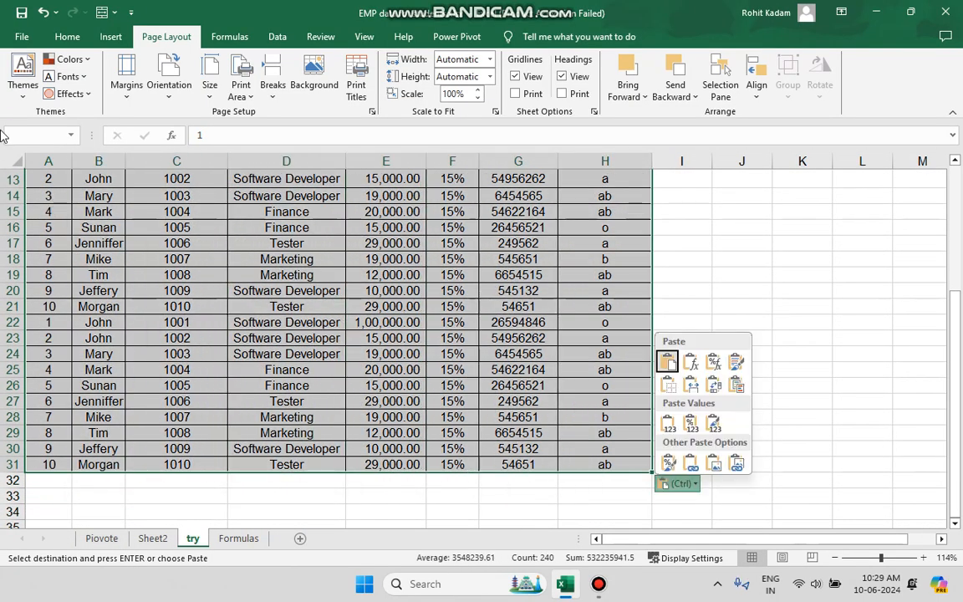
pyautogui.click(393, 324)
pyautogui.hotkey('ctrl', 'c')
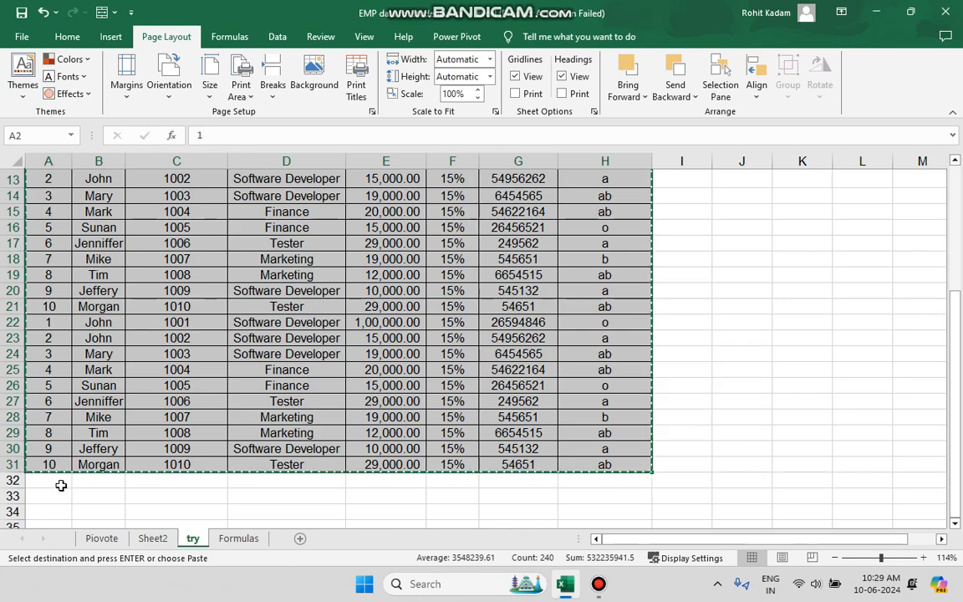
# Paste the copied block directly below the table starting at A32
pyautogui.click(60, 485)
pyautogui.hotkey('ctrl', 'v')
# Paste the copied block again starting at A62 and clear the copy selection
pyautogui.scroll(-20, 112, 477)
pyautogui.scroll(9, 112, 477)
pyautogui.scroll(-1, 112, 457)
pyautogui.click(60, 256)
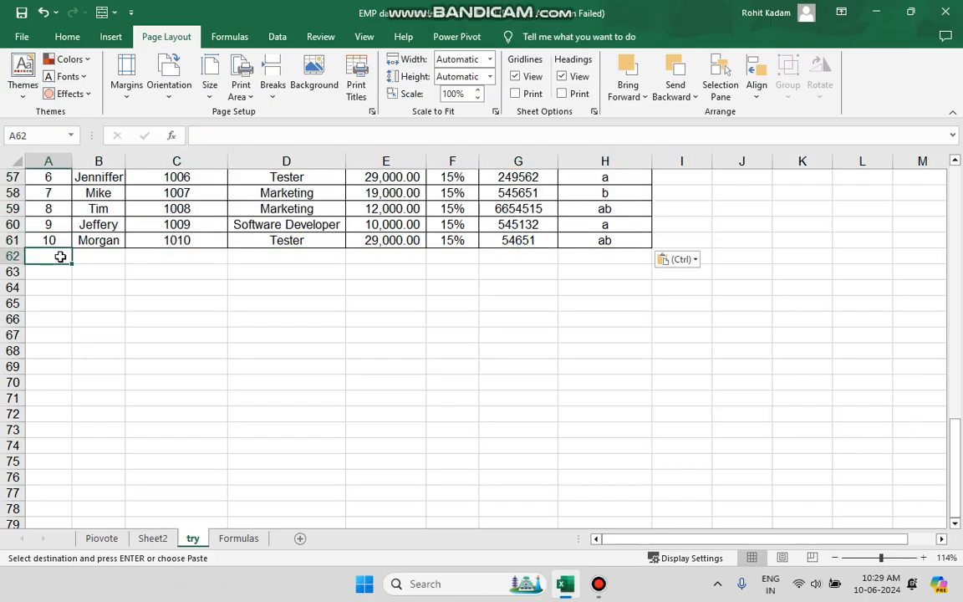
pyautogui.hotkey('ctrl', 'v')
pyautogui.scroll(19, 286, 319)
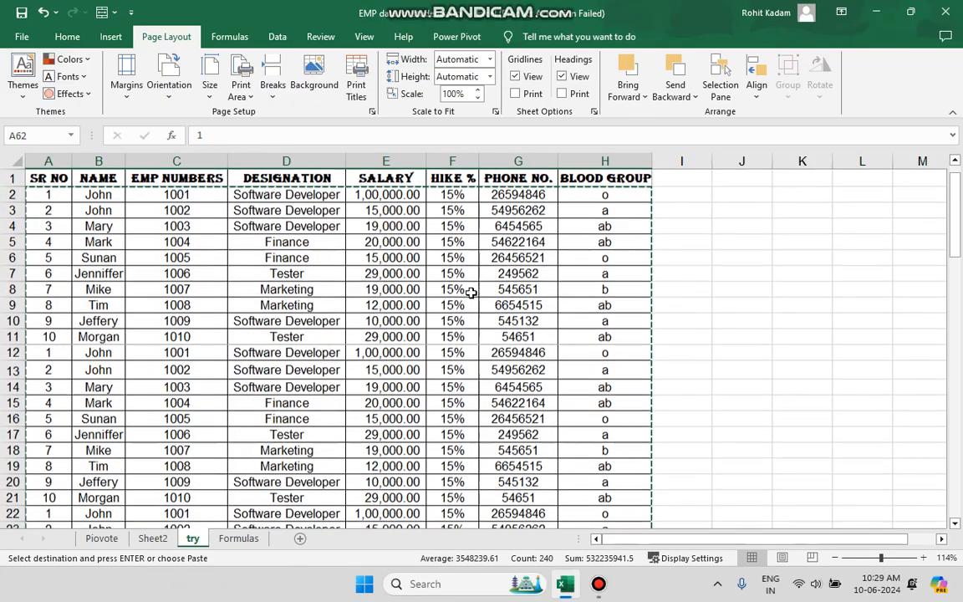
pyautogui.click(471, 291)
pyautogui.press('Escape')
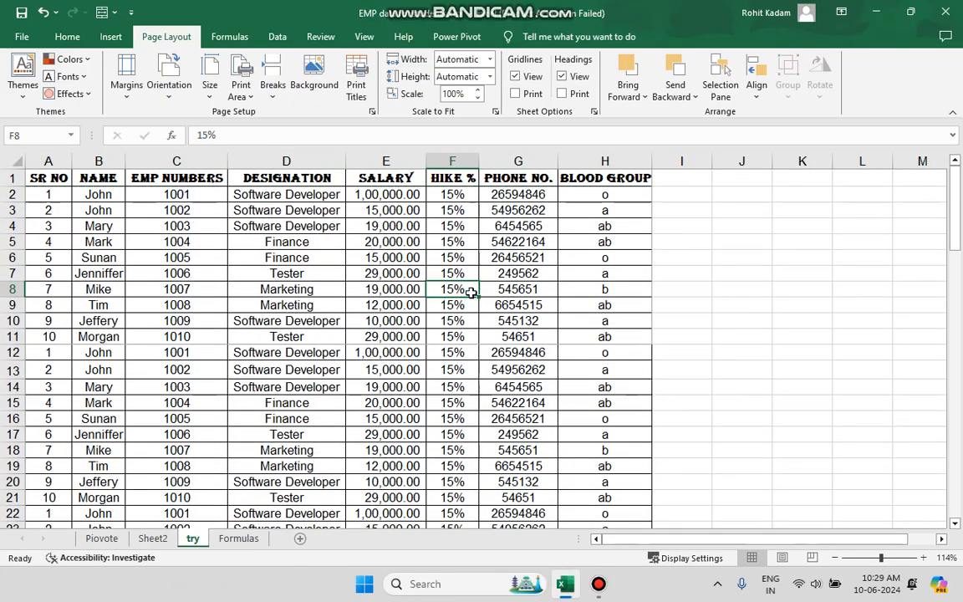
# Open the print preview to check the current printout, then return to the sheet
pyautogui.click(22, 37)
pyautogui.click(62, 331)
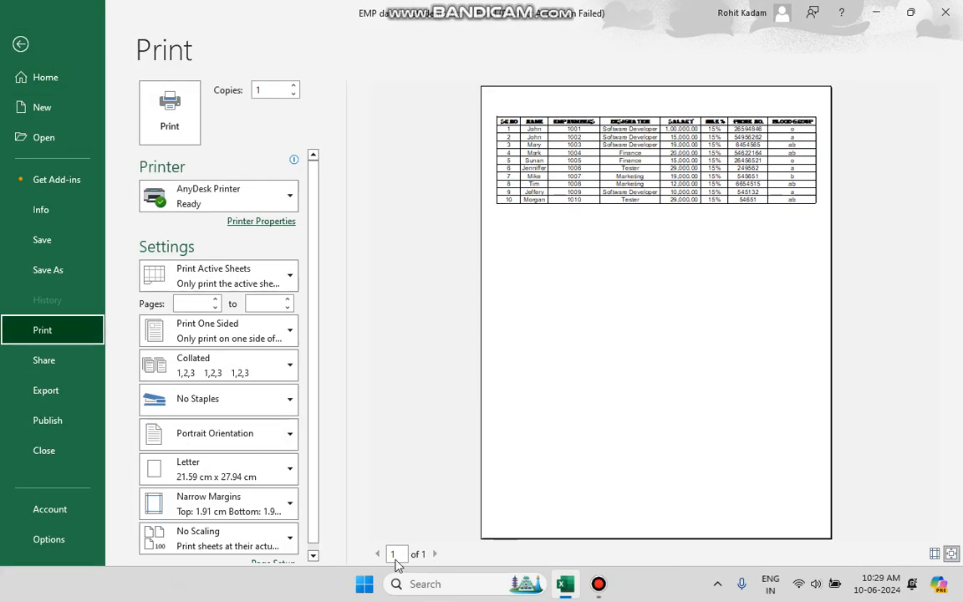
pyautogui.click(21, 44)
# Select the whole table A1:H91 and set it as the print area
pyautogui.click(290, 242)
pyautogui.hotkey('ctrl', 'a')
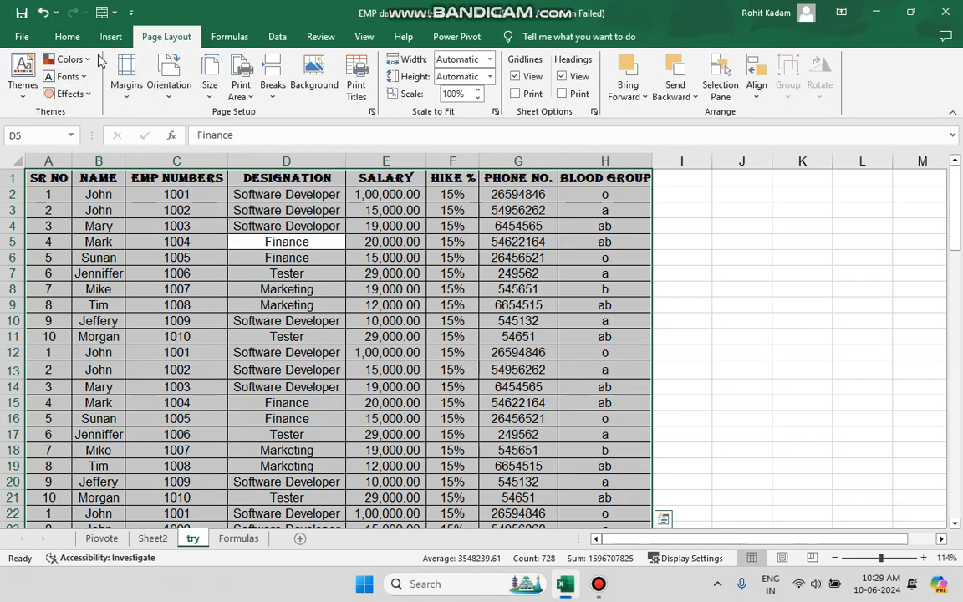
pyautogui.click(245, 94)
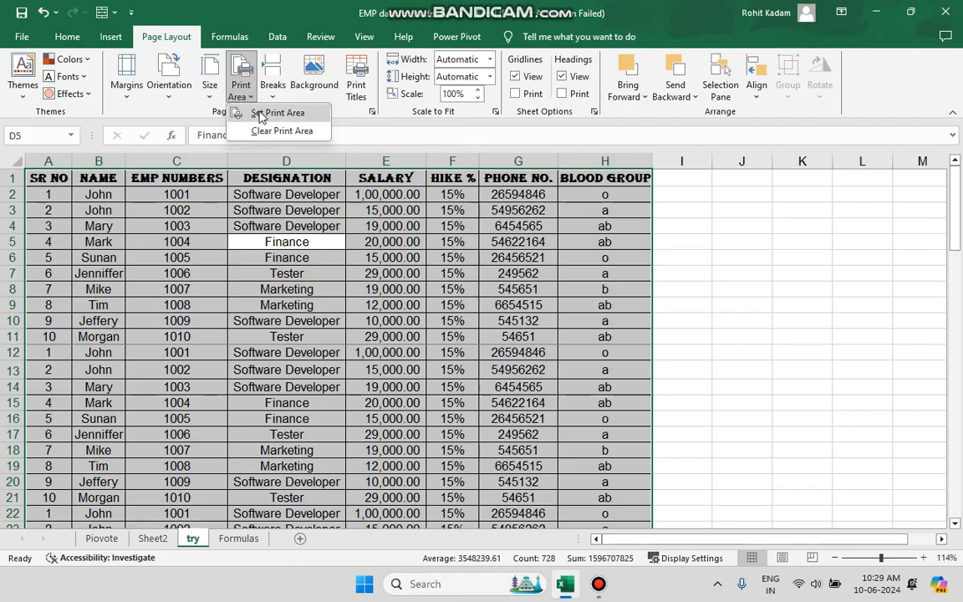
pyautogui.click(260, 113)
pyautogui.click(386, 336)
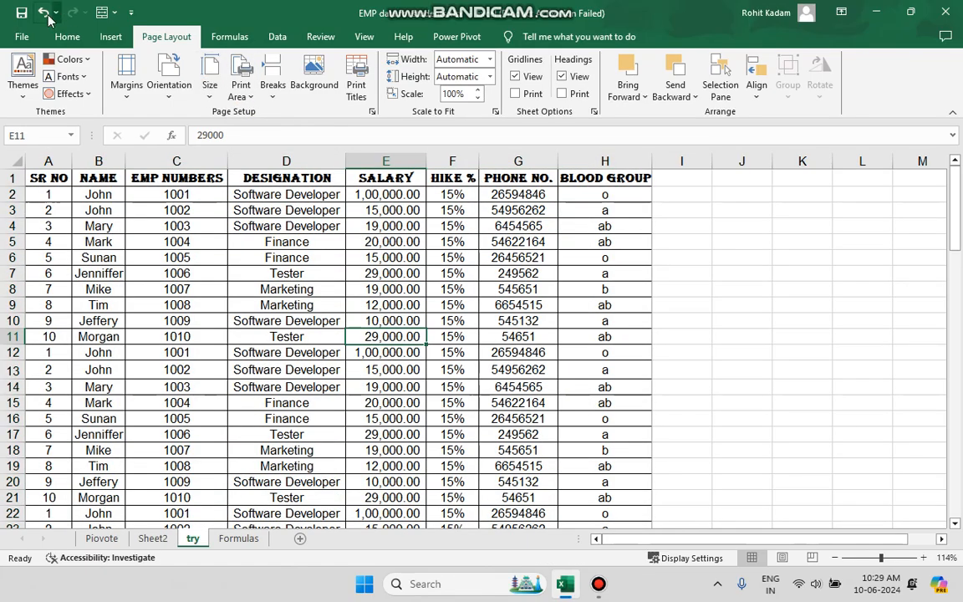
# Open the print preview and page through both pages, zooming in on the first page
pyautogui.click(21, 36)
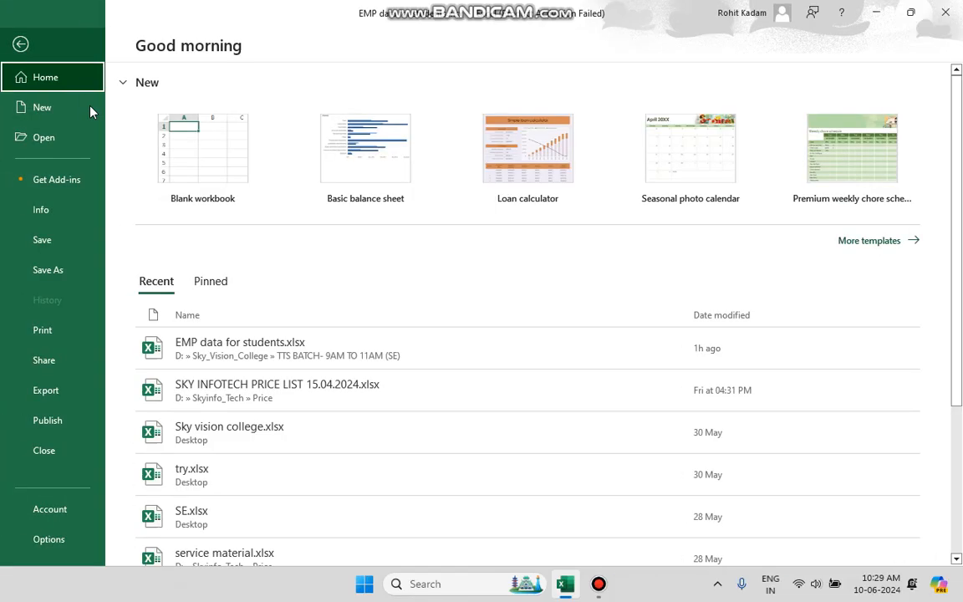
pyautogui.click(75, 330)
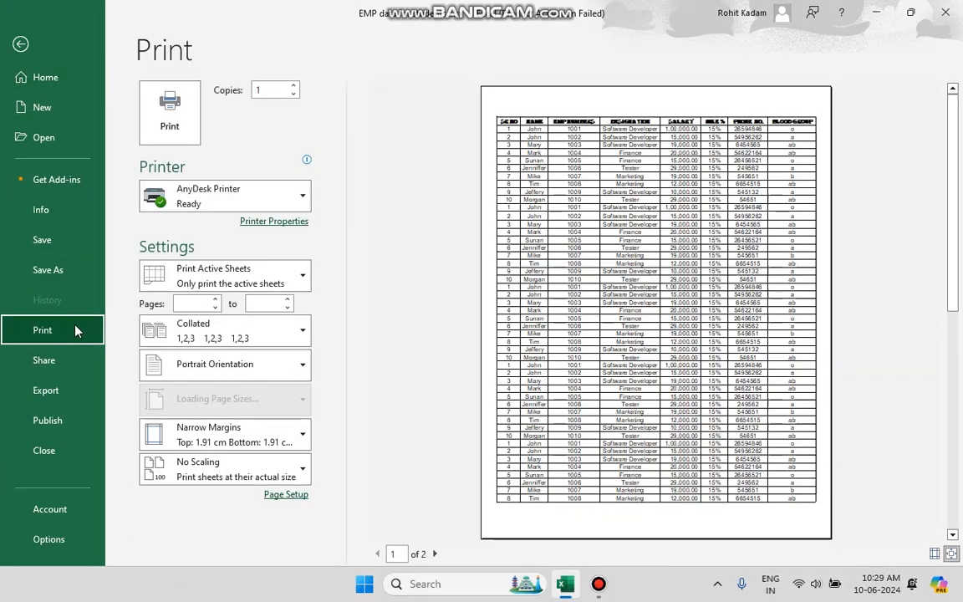
pyautogui.click(435, 554)
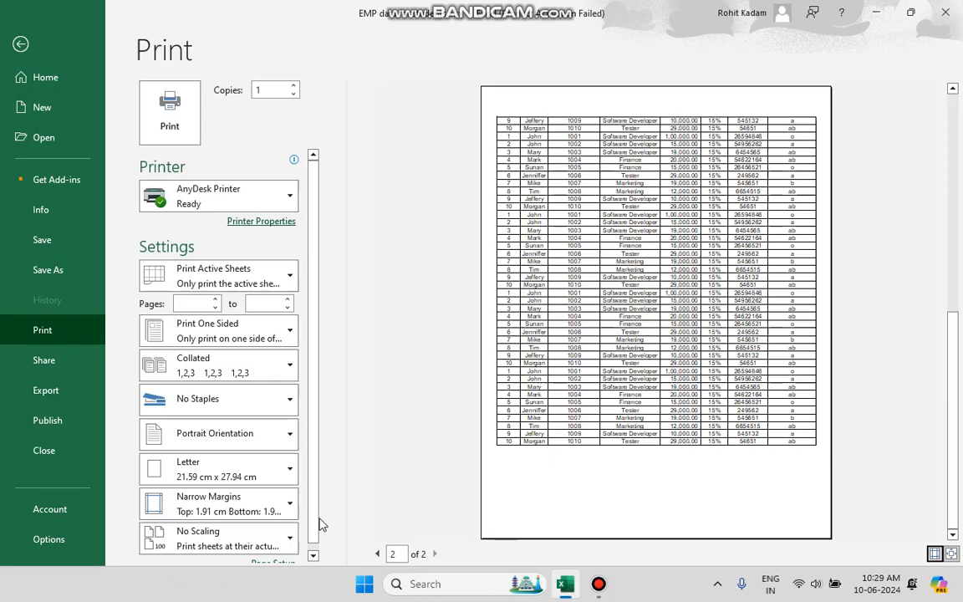
pyautogui.click(377, 558)
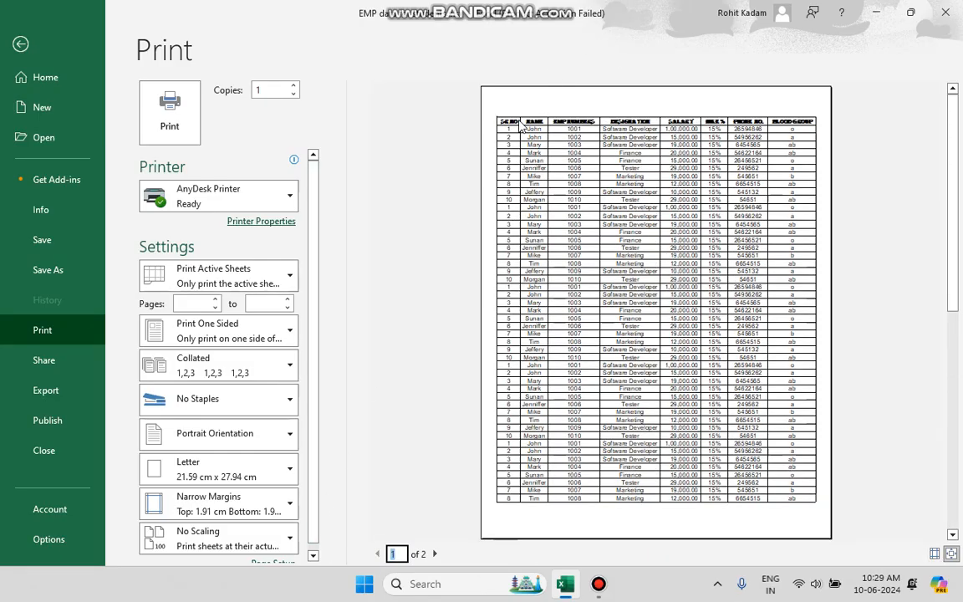
pyautogui.click(435, 553)
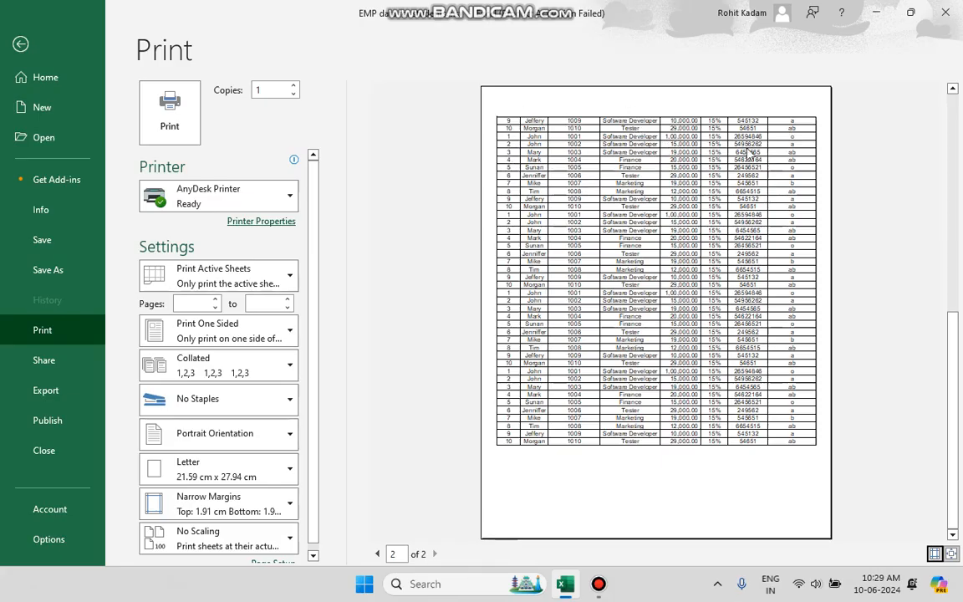
pyautogui.click(377, 554)
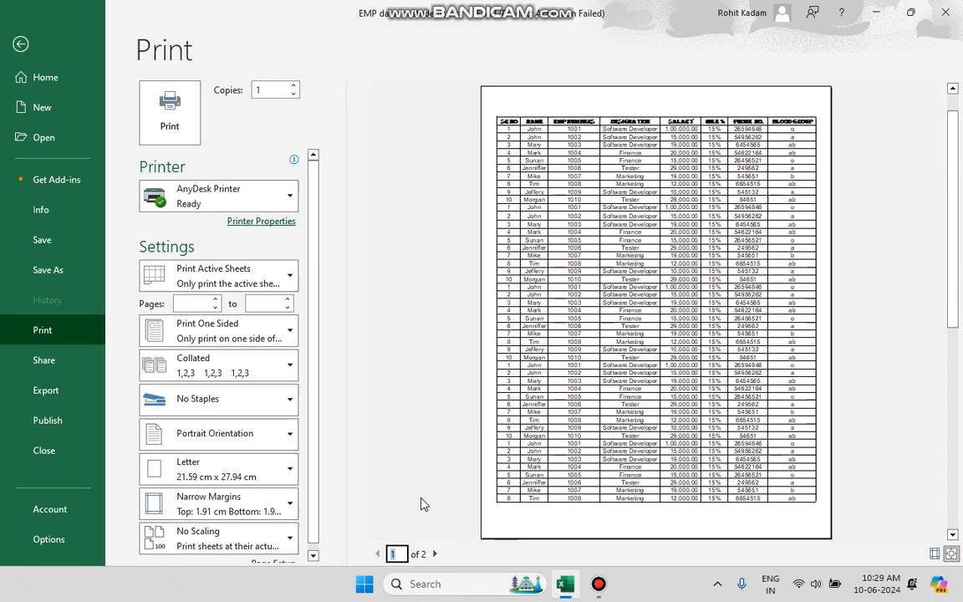
pyautogui.click(513, 130)
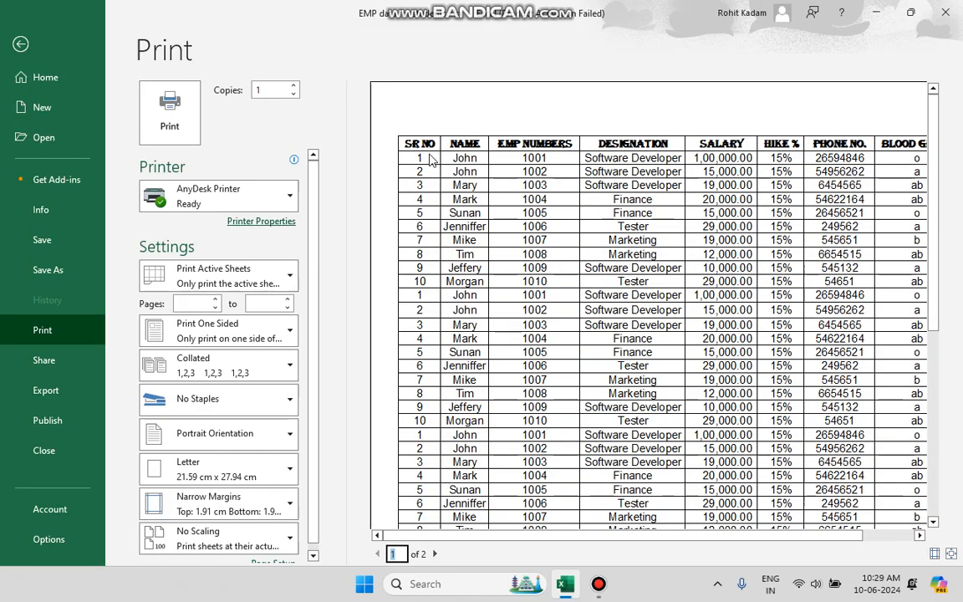
pyautogui.click(795, 147)
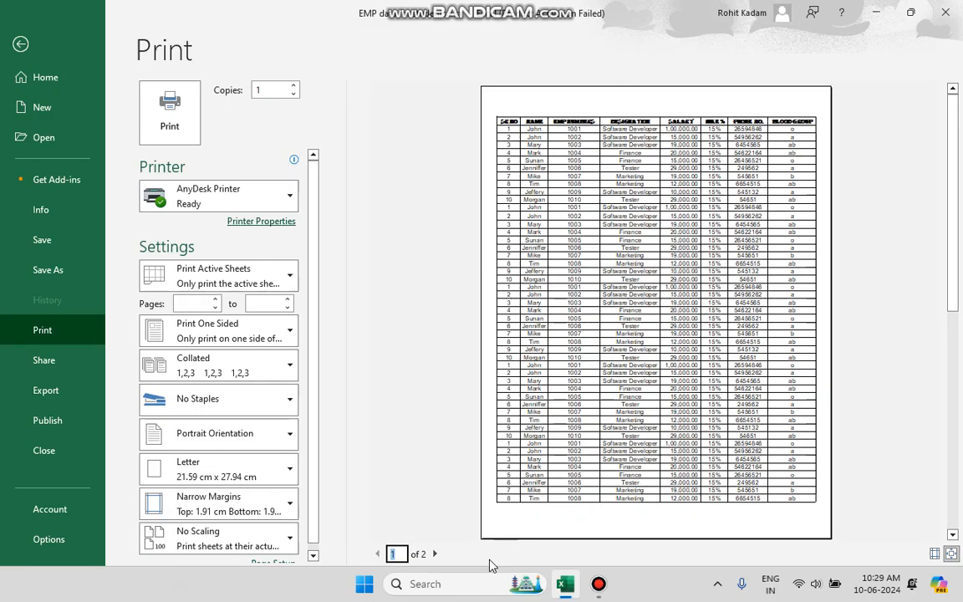
pyautogui.click(434, 554)
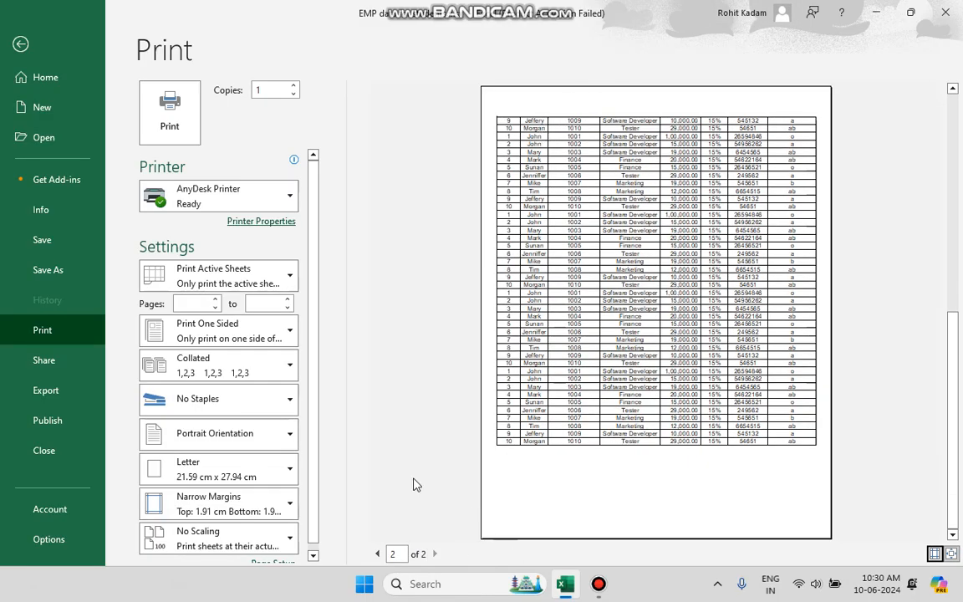
# Set row 1 as the rows to repeat at top in the Print Titles page setup
pyautogui.click(21, 43)
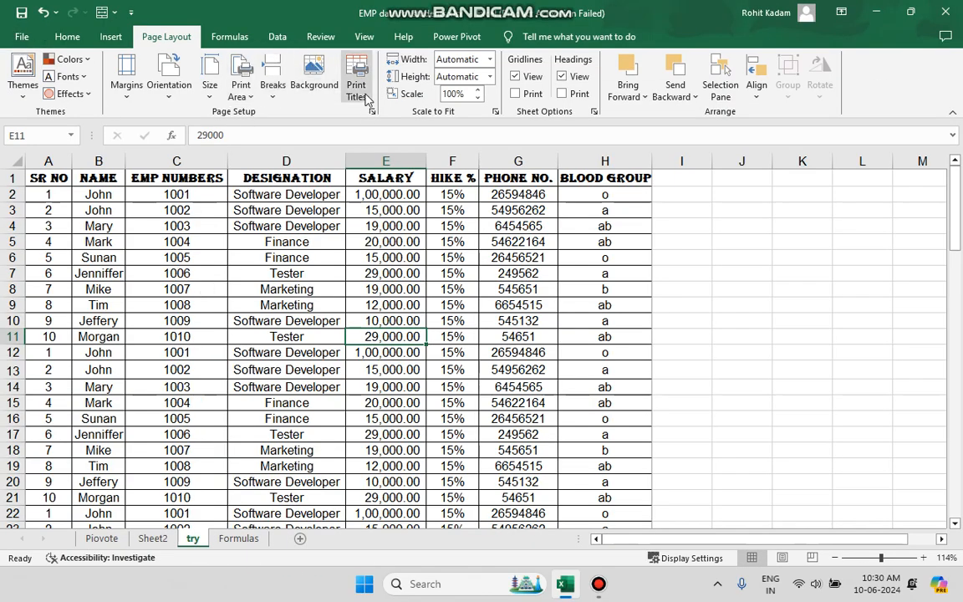
pyautogui.click(8, 178)
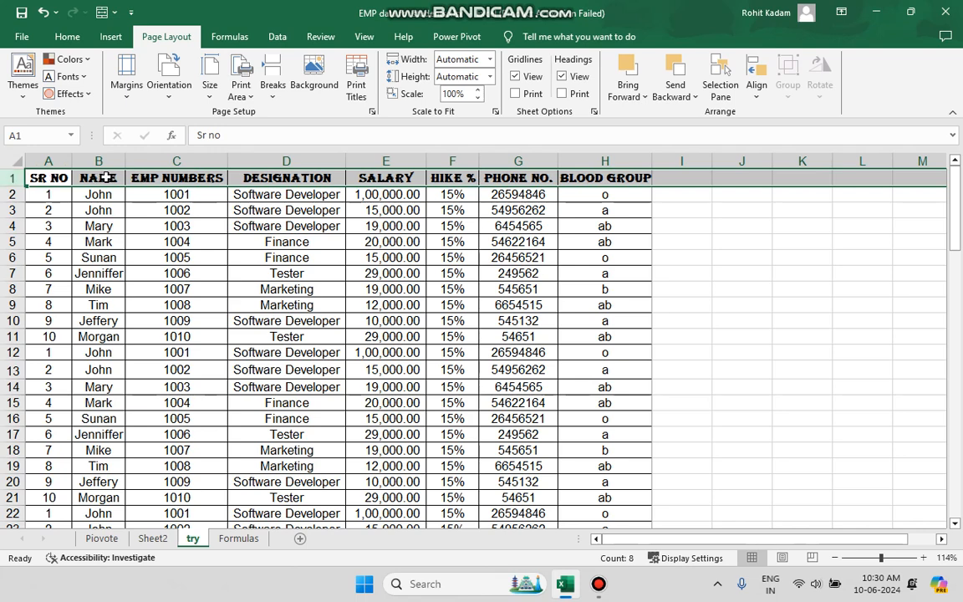
pyautogui.click(357, 83)
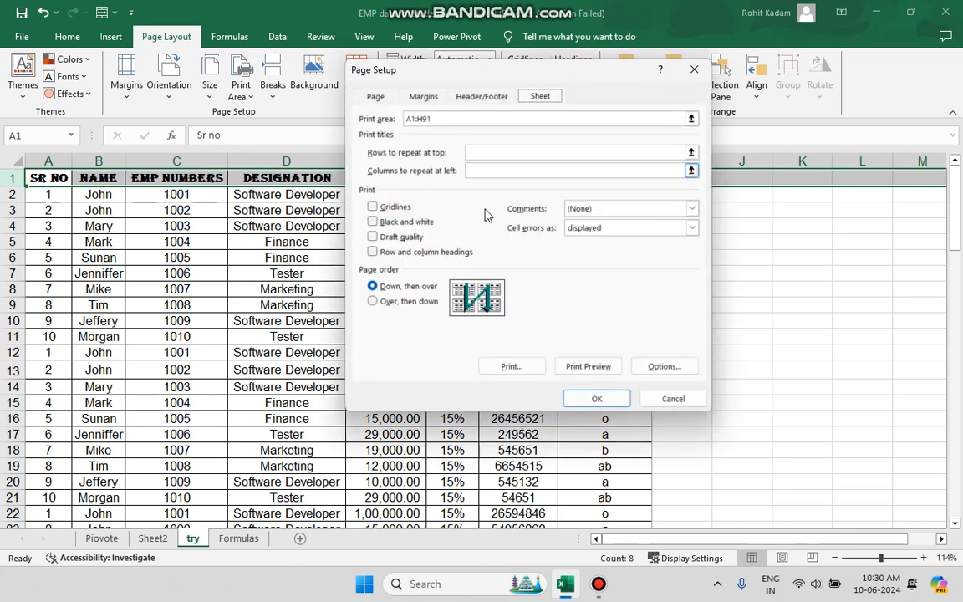
pyautogui.click(497, 152)
pyautogui.click(12, 178)
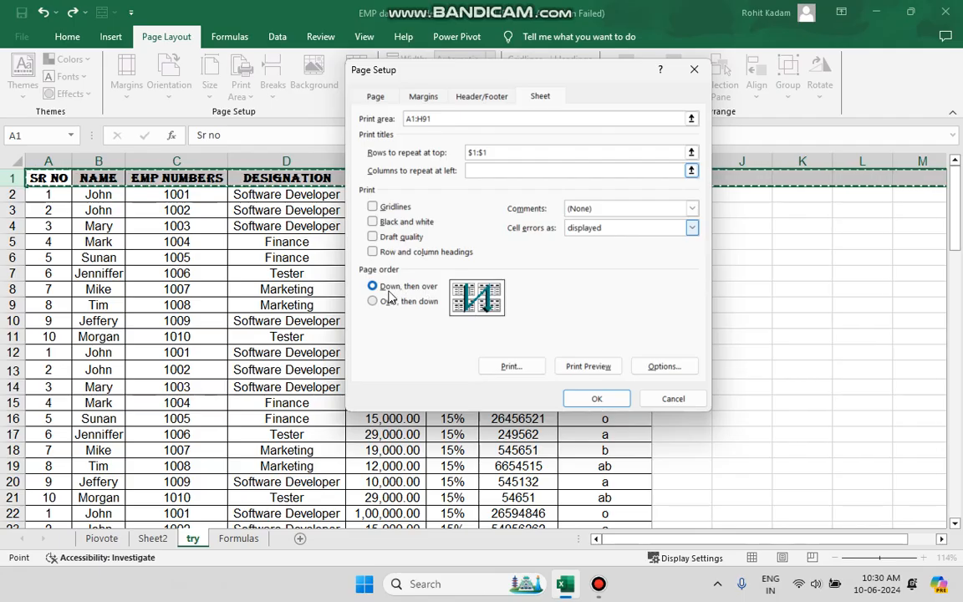
pyautogui.click(441, 290)
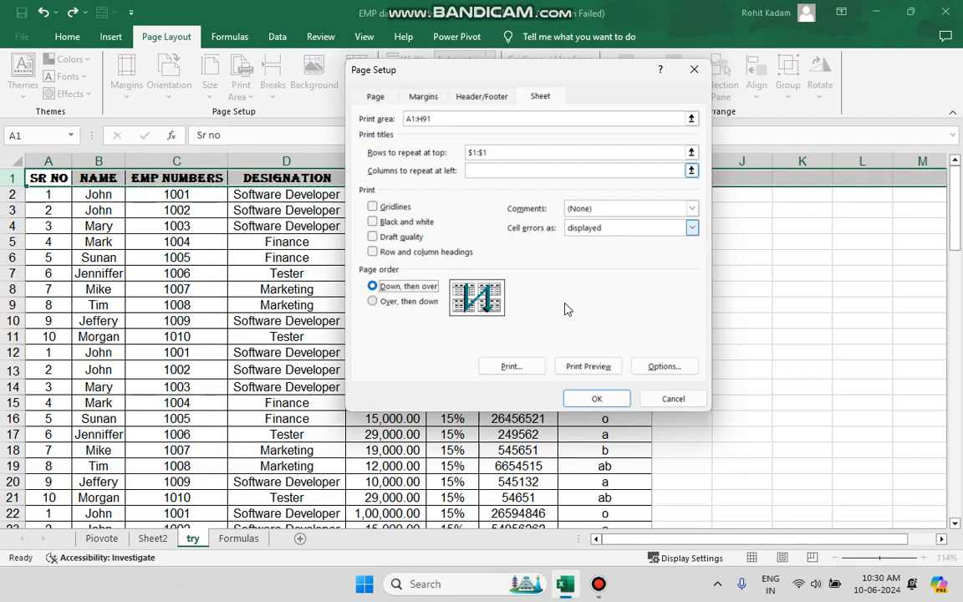
pyautogui.click(595, 401)
# Open the print preview and check that the header row repeats on page 2
pyautogui.click(22, 36)
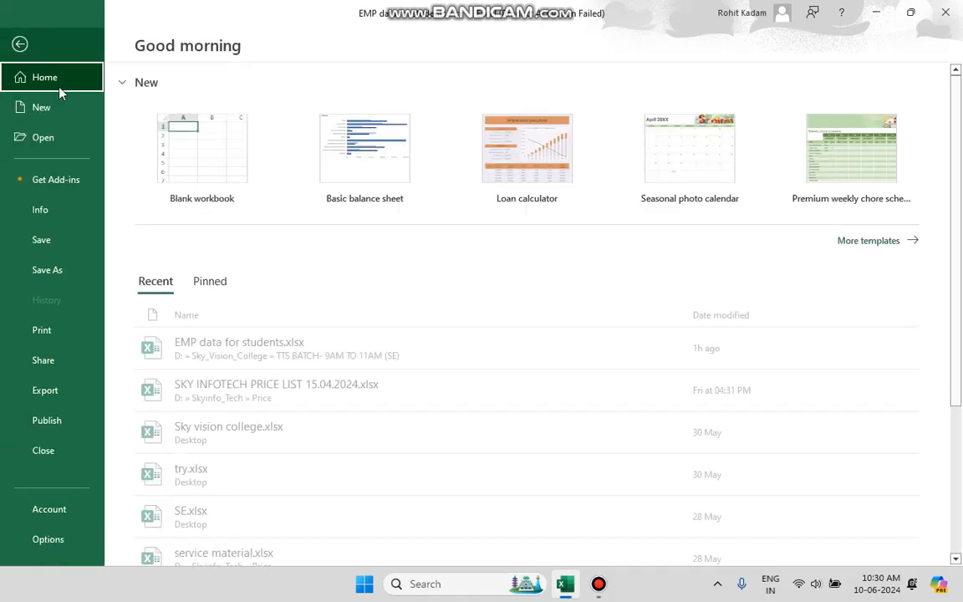
pyautogui.click(59, 326)
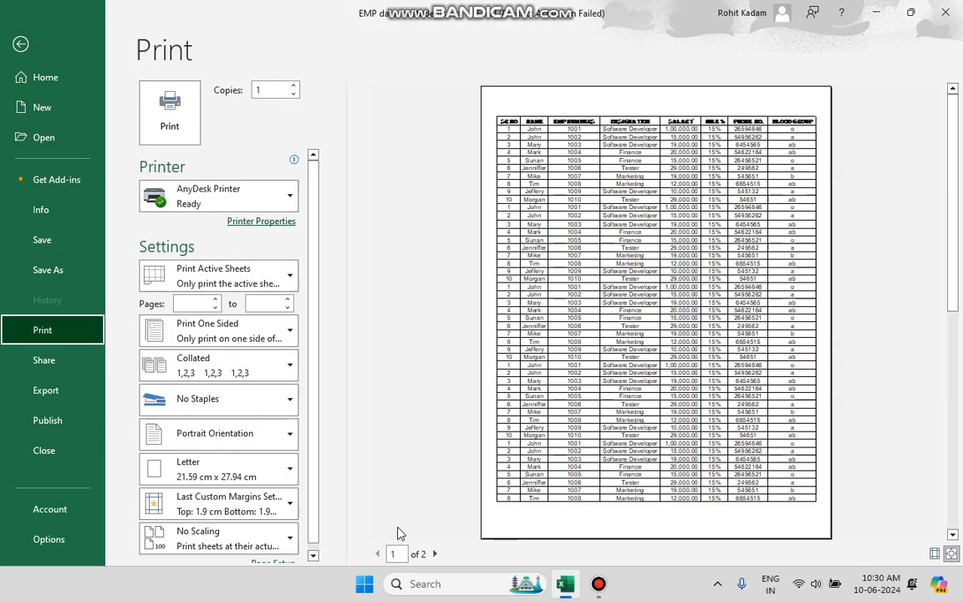
pyautogui.click(434, 555)
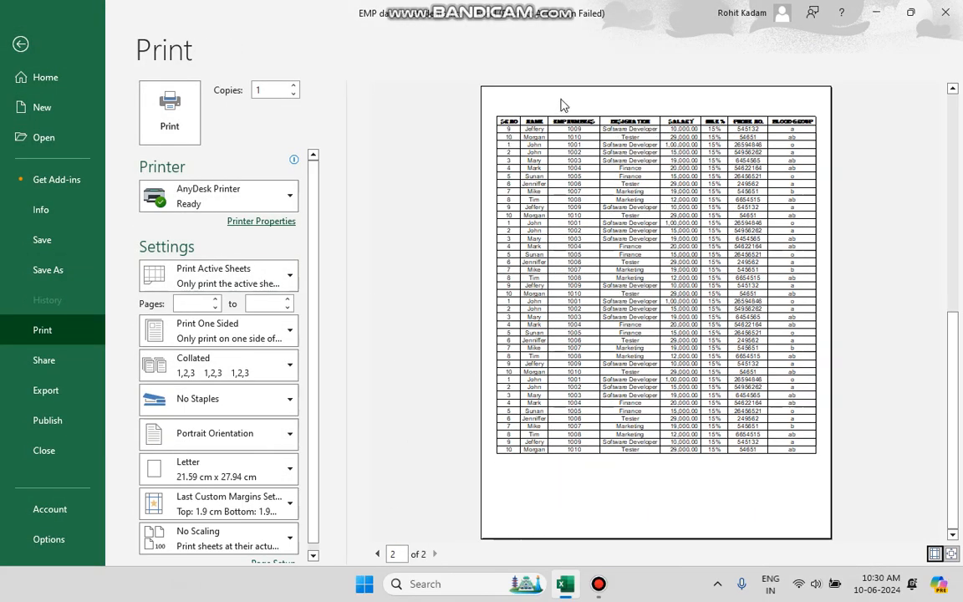